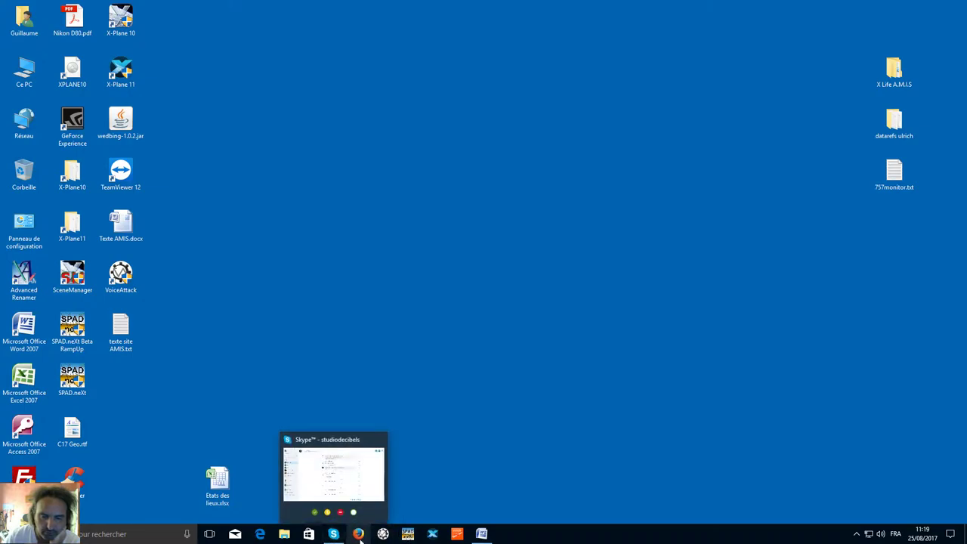
Step: Switch to Firefox, search the web for "flightonlineplanner", and open the Online Flight Planner site
{"action": "left_click", "coordinate": [358, 533]}
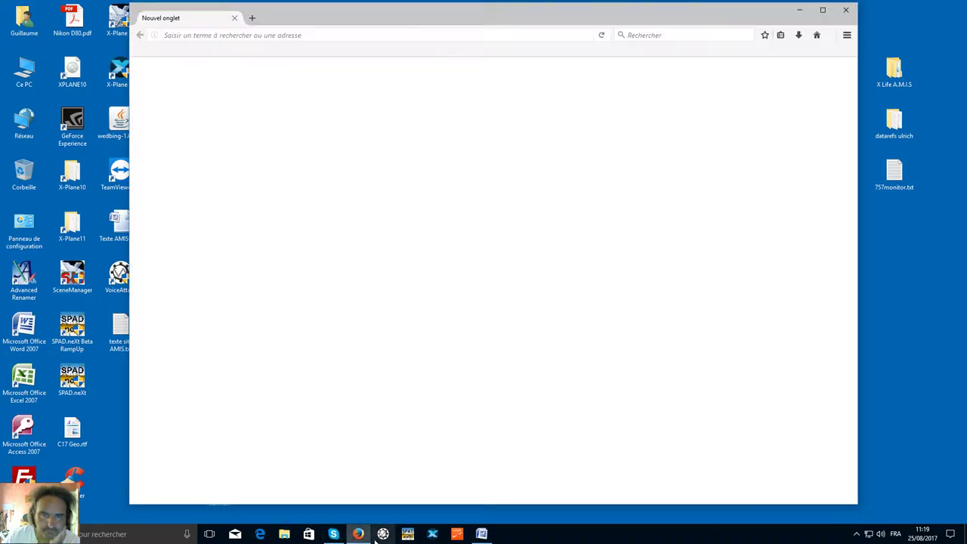
{"action": "left_click", "coordinate": [247, 35]}
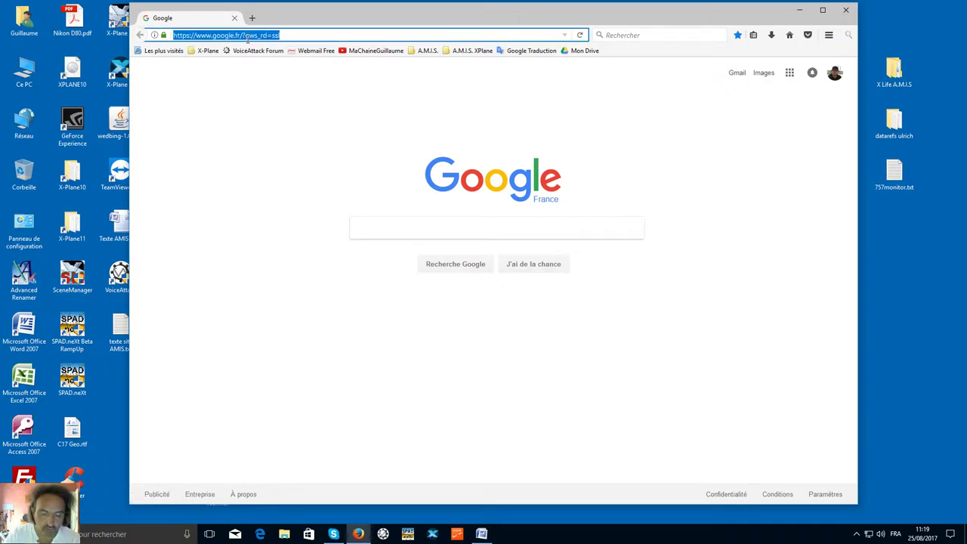
{"action": "type", "text": "flight"}
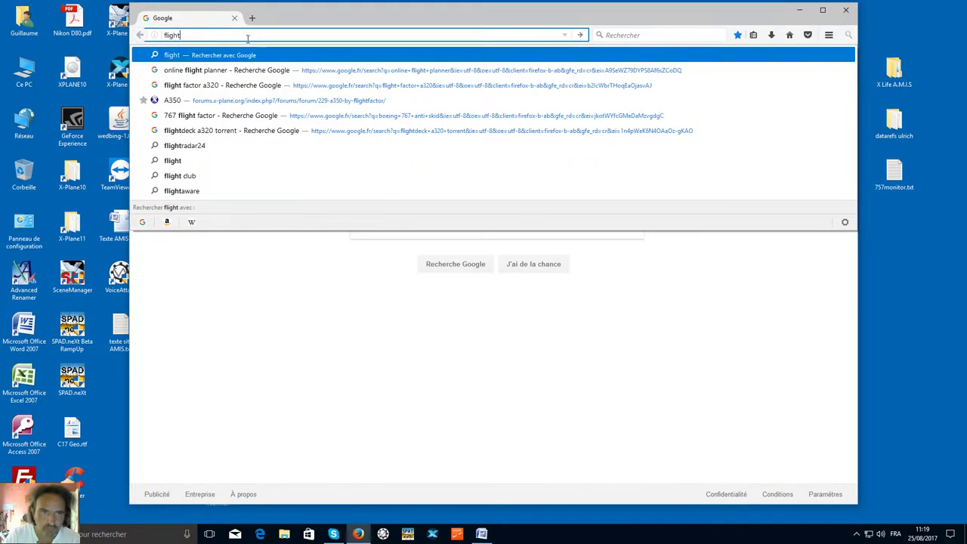
{"action": "type", "text": "online"}
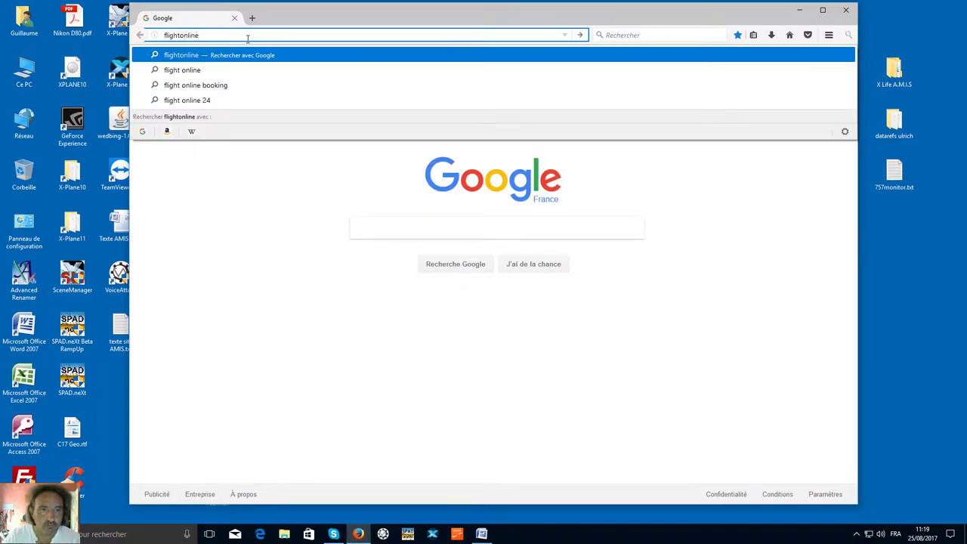
{"action": "type", "text": "planner"}
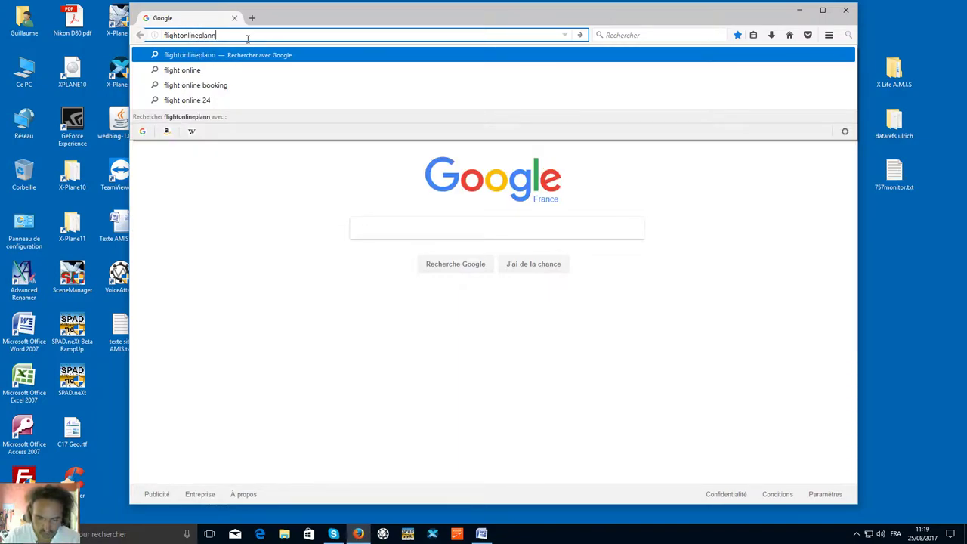
{"action": "key", "text": "Return"}
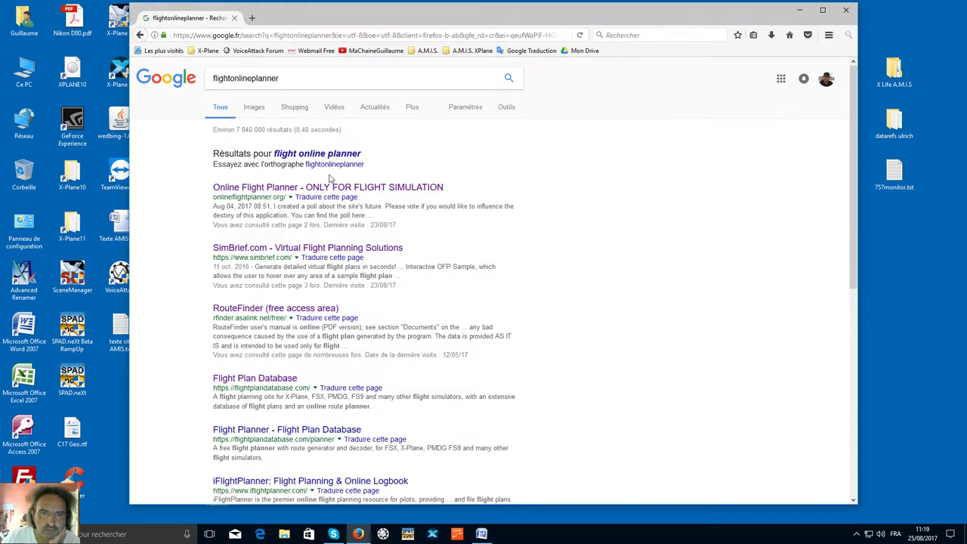
{"action": "left_click", "coordinate": [333, 189]}
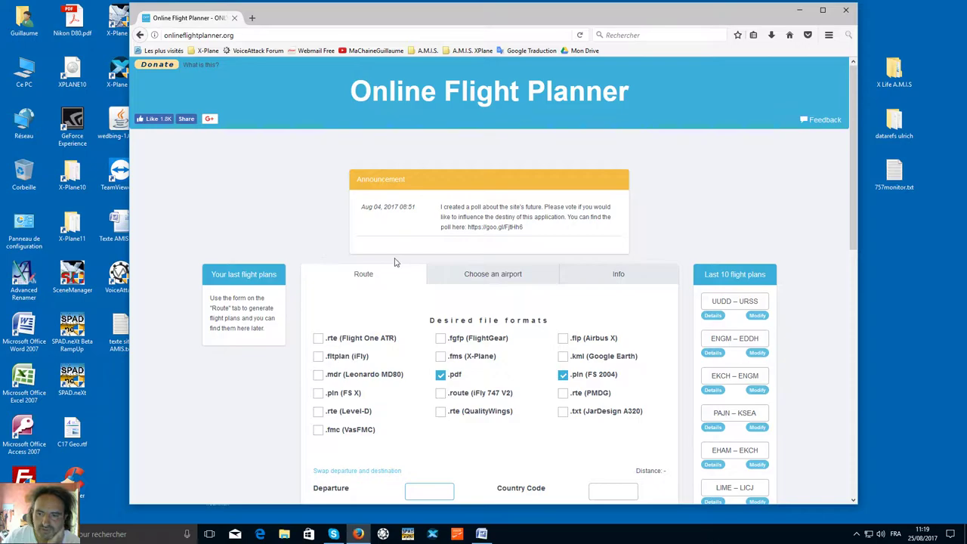
Step: Create a flight plan from departure LFPO to destination LFMN, with the .pln (FS 2004) file format deselected
{"action": "scroll", "coordinate": [429, 278], "scroll_direction": "down", "scroll_amount": 3}
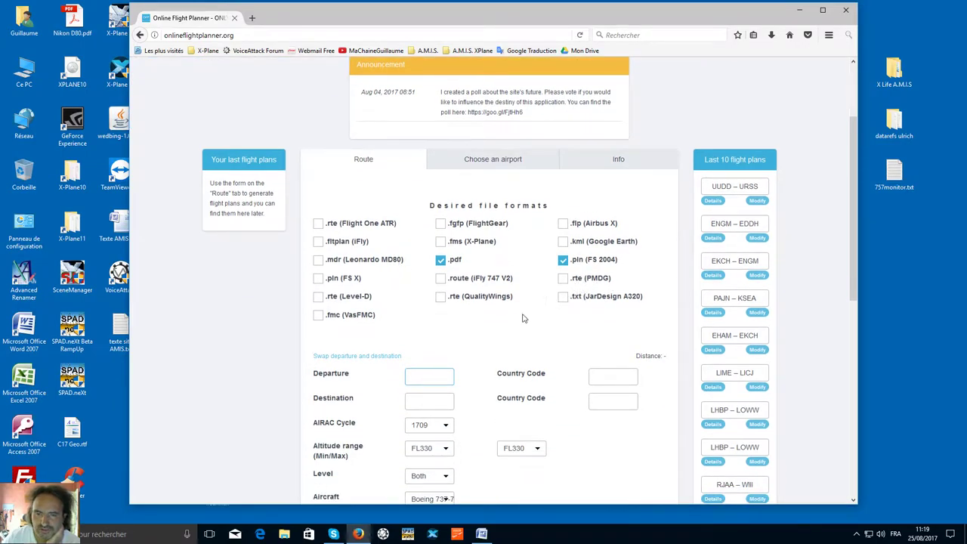
{"action": "left_click", "coordinate": [563, 259]}
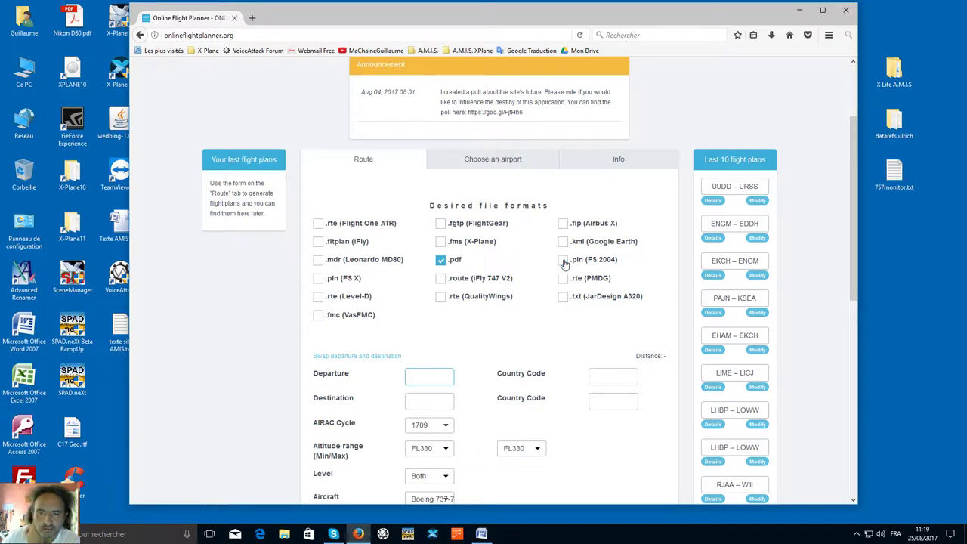
{"action": "scroll", "coordinate": [401, 367], "scroll_direction": "down", "scroll_amount": 3}
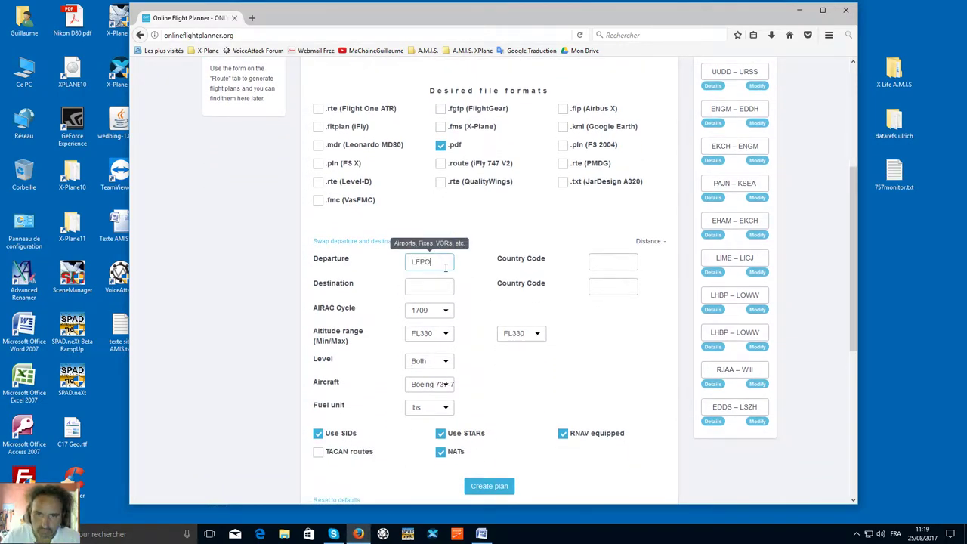
{"action": "left_click", "coordinate": [452, 284]}
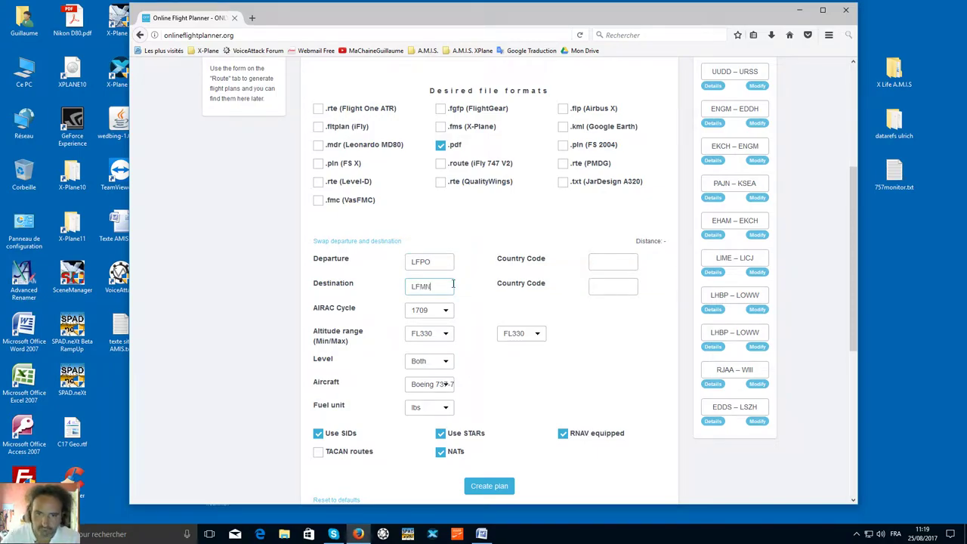
{"action": "left_click", "coordinate": [463, 333]}
{"action": "left_click", "coordinate": [448, 335]}
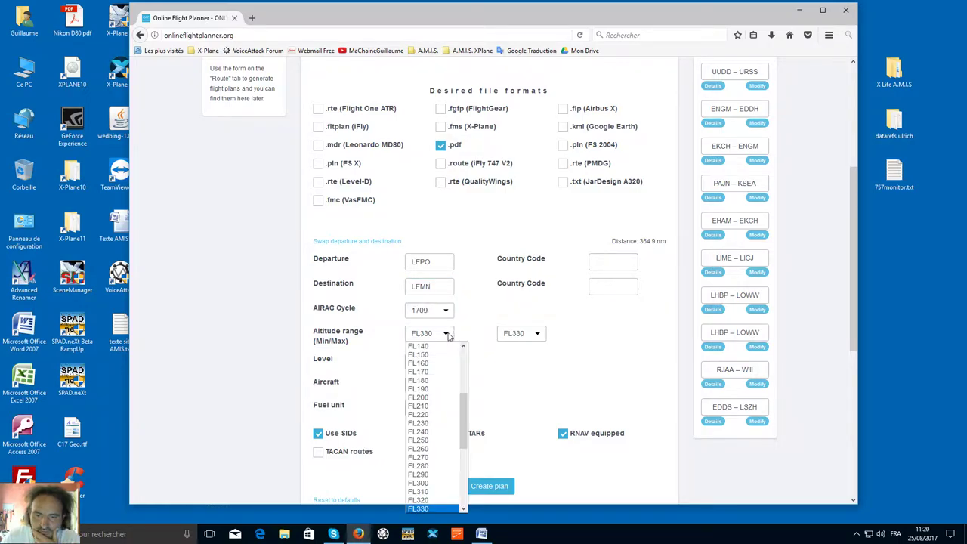
{"action": "left_click", "coordinate": [451, 333]}
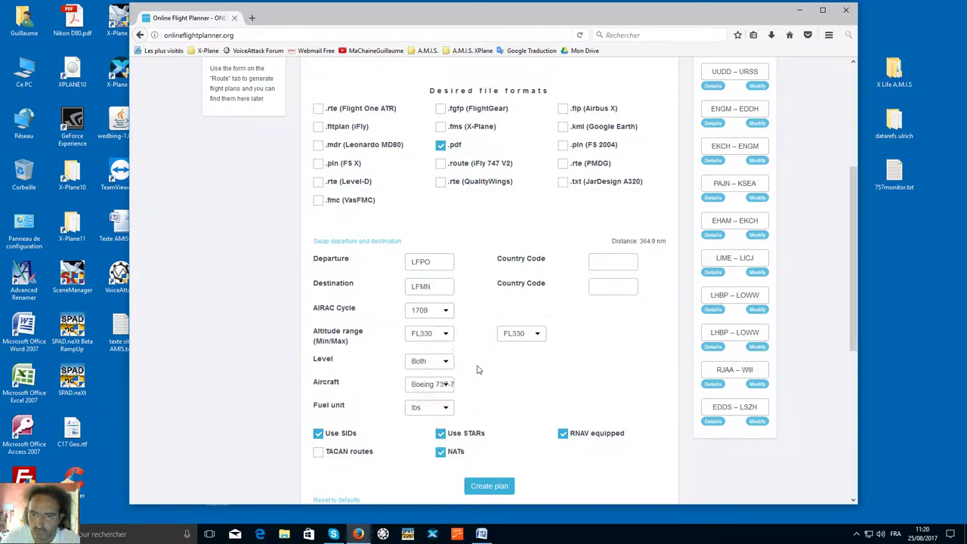
{"action": "left_click", "coordinate": [506, 485]}
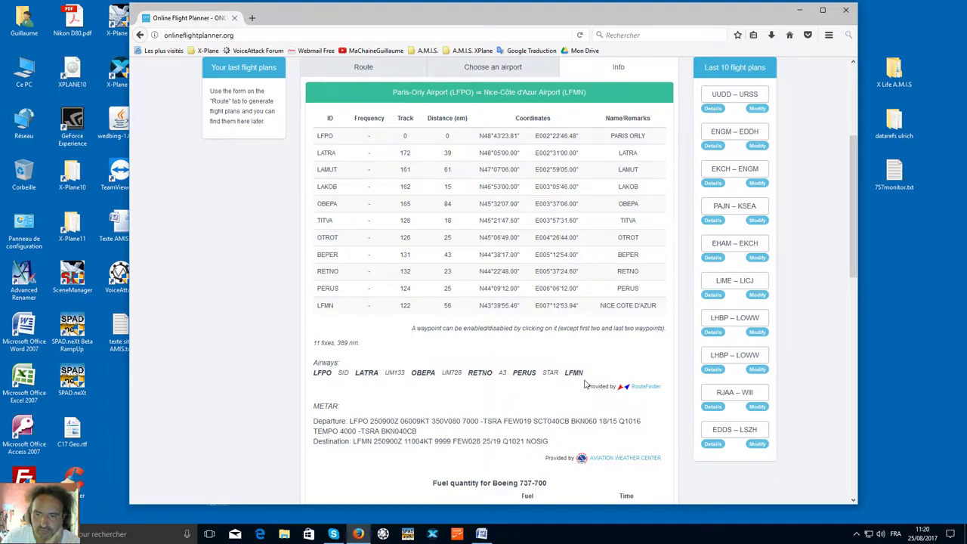
Step: Copy the complete airways route line from LFPO to LFMN in the generated flight plan
{"action": "left_click_drag", "start_coordinate": [584, 376], "coordinate": [310, 384]}
{"action": "right_click", "coordinate": [362, 370]}
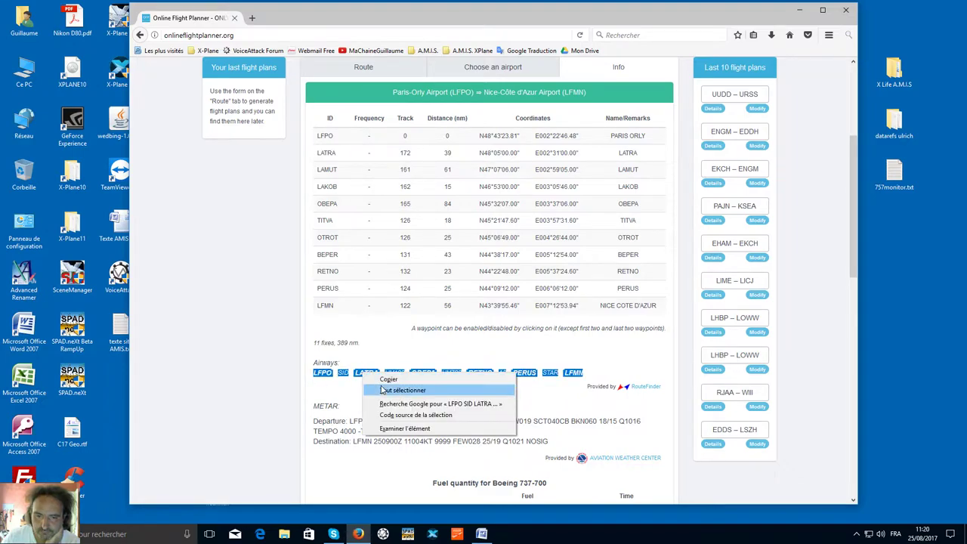
{"action": "left_click", "coordinate": [388, 380]}
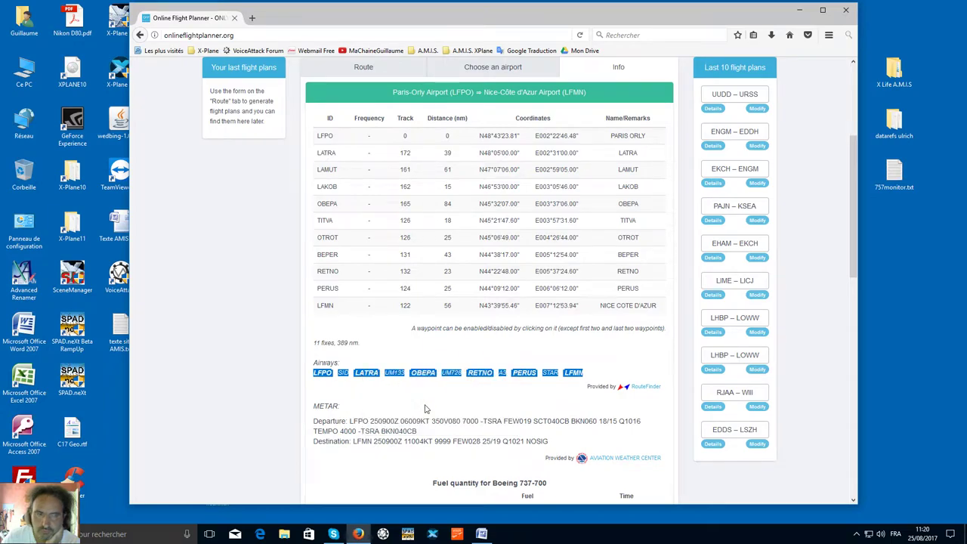
Step: Minimize the browser and create a new text document named LFPOLFMN on the desktop
{"action": "left_click", "coordinate": [799, 10]}
{"action": "right_click", "coordinate": [368, 240]}
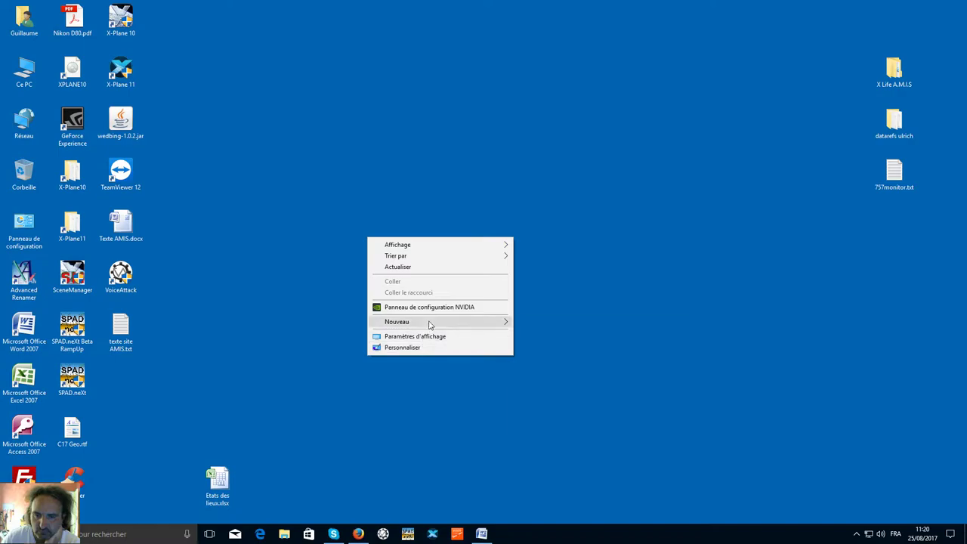
{"action": "mouse_move", "coordinate": [430, 325]}
{"action": "left_click", "coordinate": [559, 404]}
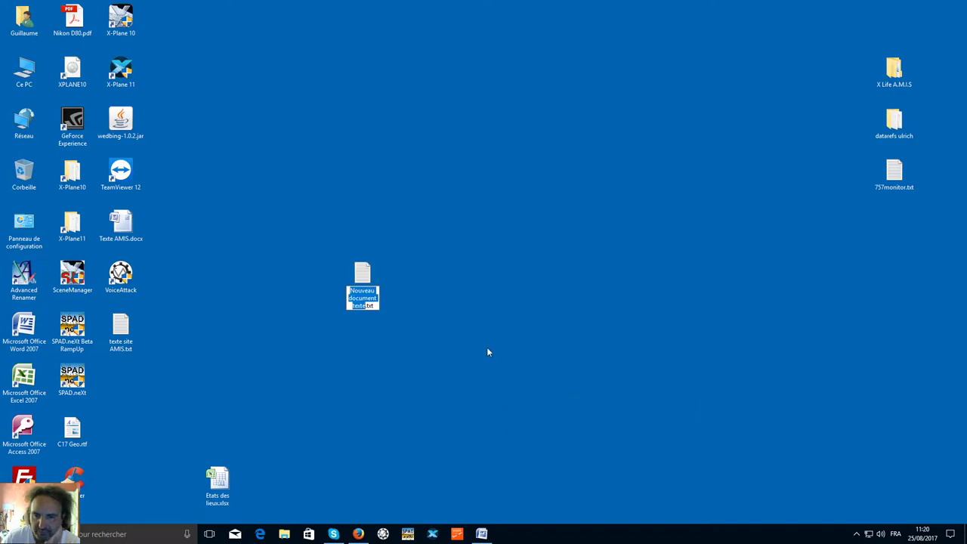
{"action": "type", "text": "LFPOLFMN"}
{"action": "key", "text": "Return"}
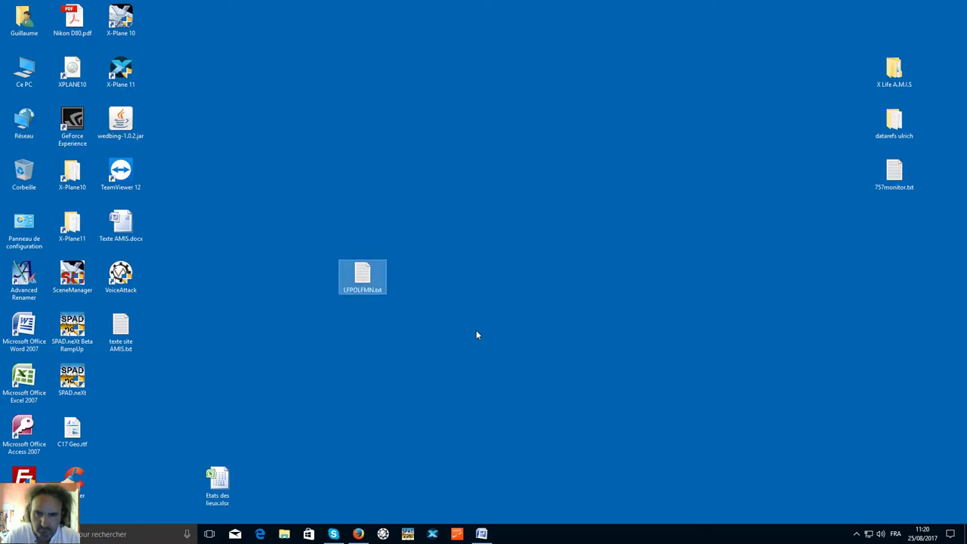
Step: Paste the copied route into LFPOLFMN.txt in Notepad, then close the file with its changes saved
{"action": "double_click", "coordinate": [367, 280]}
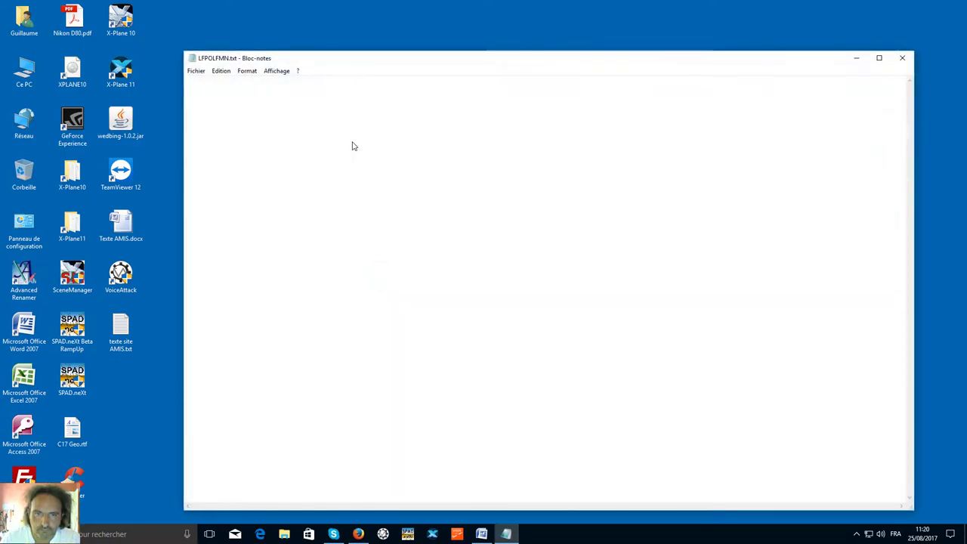
{"action": "right_click", "coordinate": [352, 145]}
{"action": "left_click", "coordinate": [393, 186]}
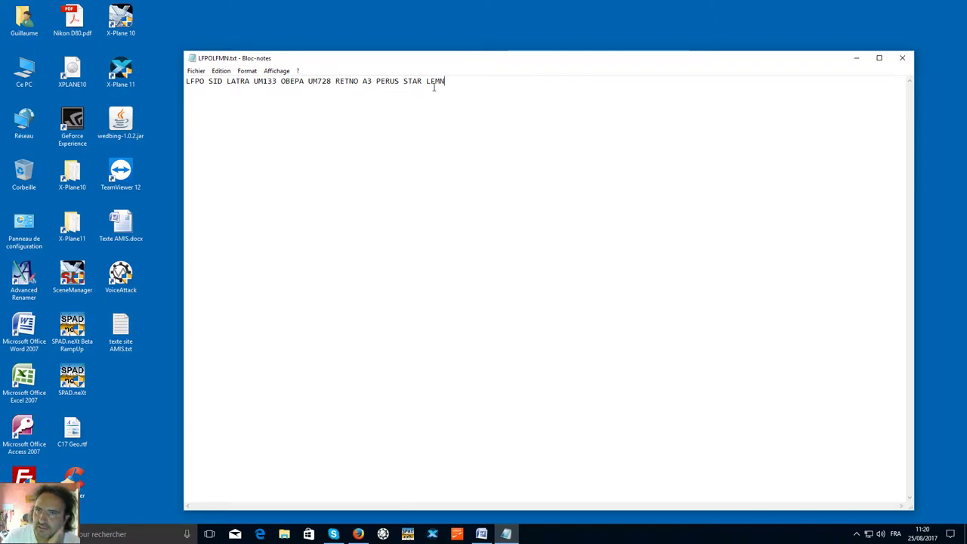
{"action": "left_click", "coordinate": [901, 57]}
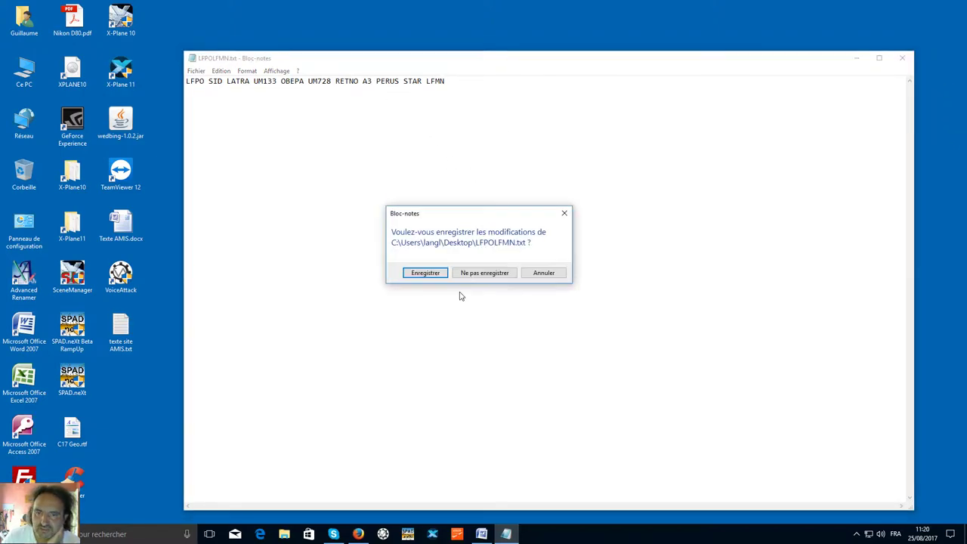
{"action": "left_click", "coordinate": [428, 277]}
Step: Copy LFPOLFMN.txt from the desktop into the FlightPlans folder of A320_JARDesign v3.2r2, inside the X-Plane 11 Aircraft folder
{"action": "right_click", "coordinate": [369, 274]}
{"action": "mouse_move", "coordinate": [408, 313]}
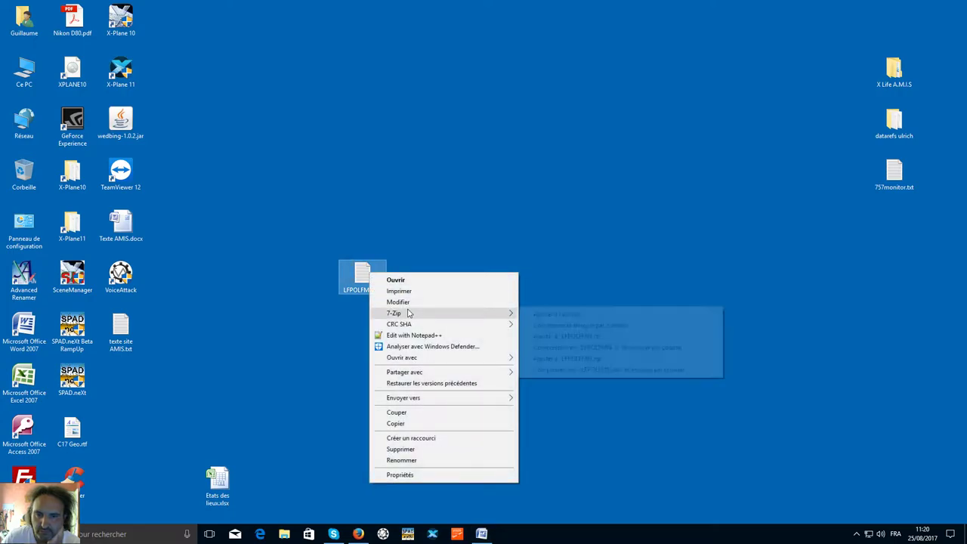
{"action": "left_click", "coordinate": [408, 423]}
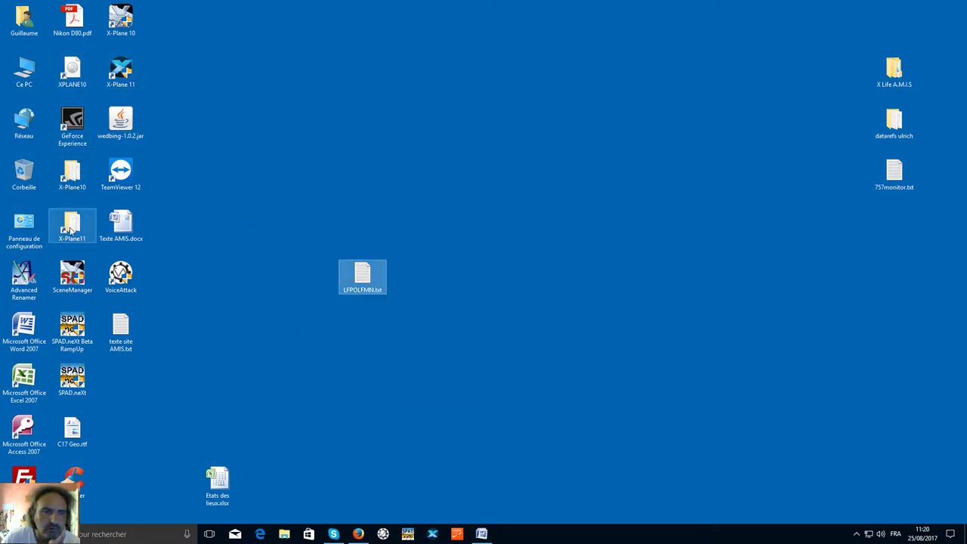
{"action": "left_click", "coordinate": [148, 257]}
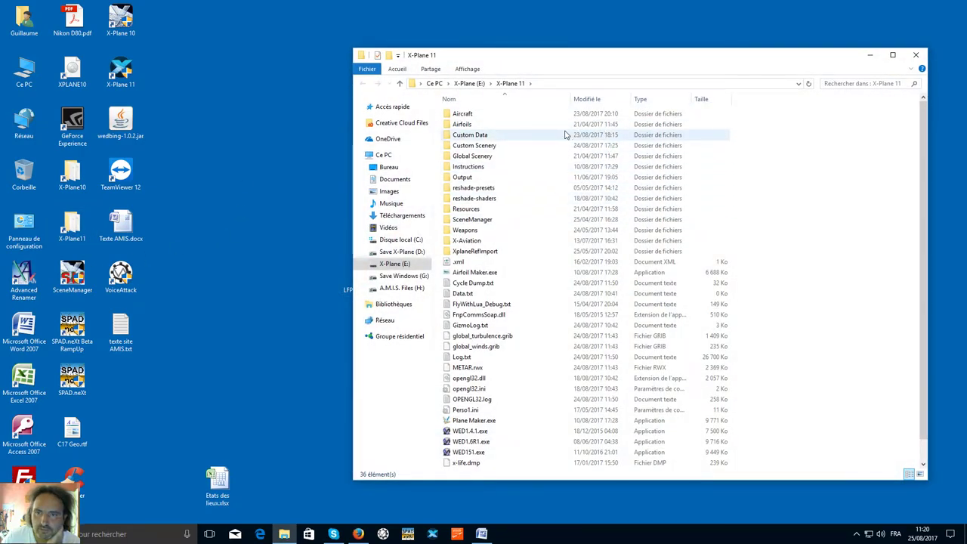
{"action": "double_click", "coordinate": [541, 114]}
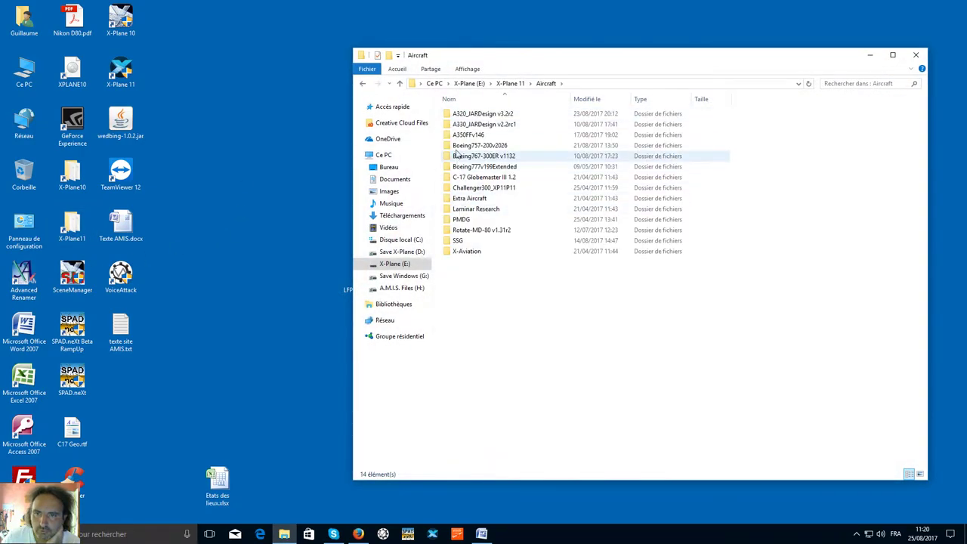
{"action": "double_click", "coordinate": [498, 114]}
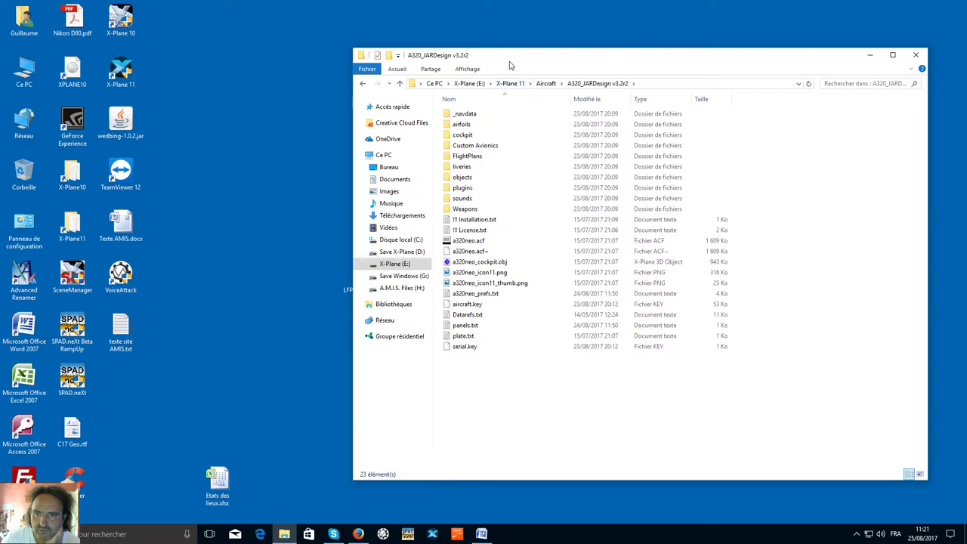
{"action": "left_click_drag", "start_coordinate": [512, 57], "coordinate": [394, 50]}
{"action": "double_click", "coordinate": [358, 149]}
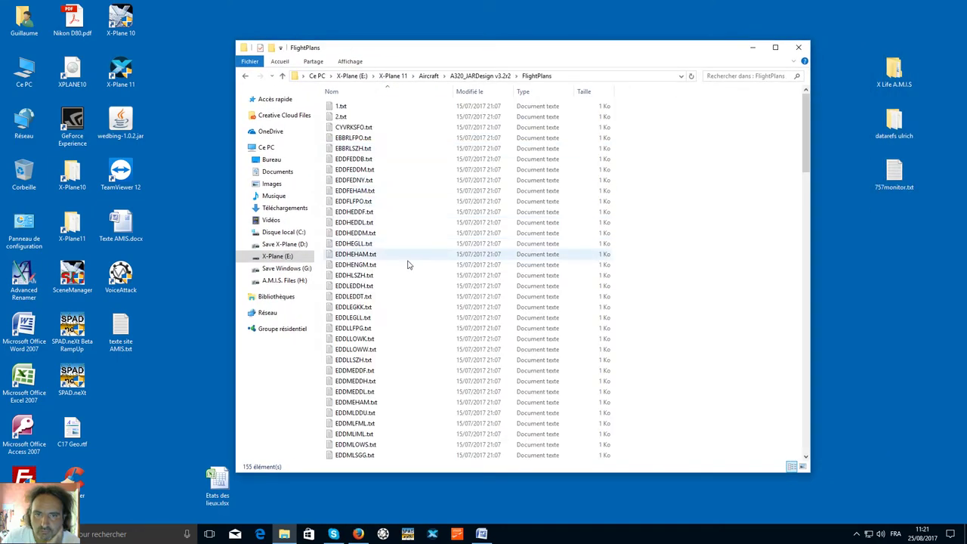
{"action": "scroll", "coordinate": [408, 257], "scroll_direction": "down", "scroll_amount": 6}
{"action": "right_click", "coordinate": [762, 287]}
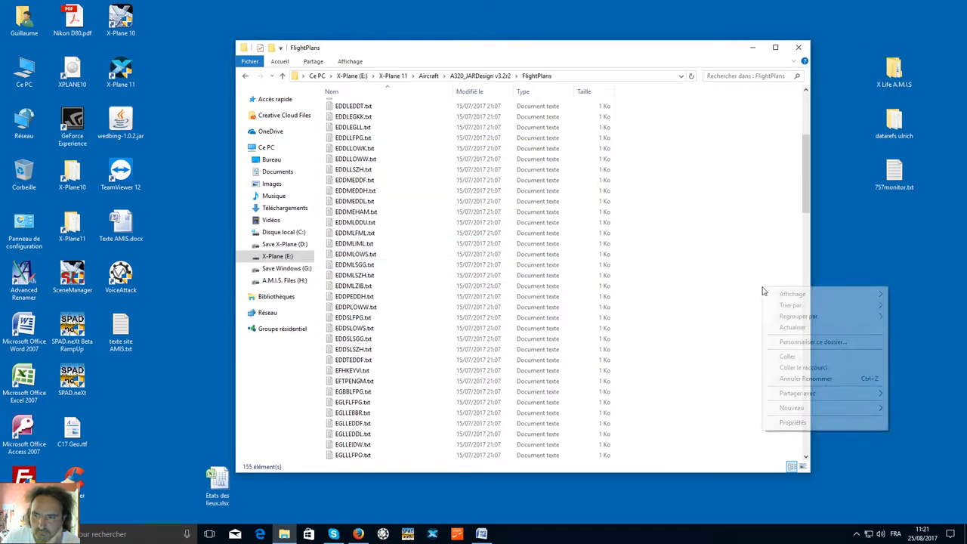
{"action": "left_click", "coordinate": [801, 357]}
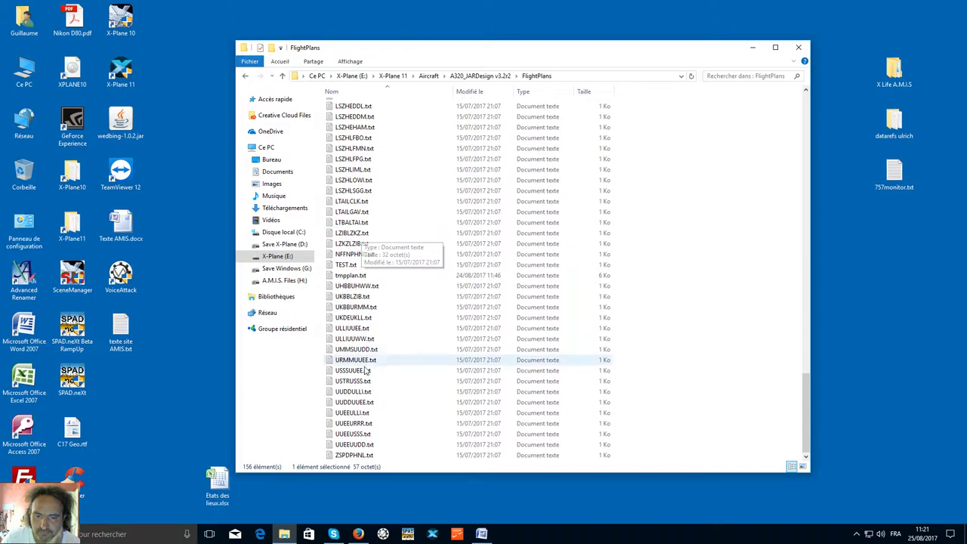
Step: View the route format in the existing LFPOLIRN.txt flight plan, close it, and select LFPOLFMN.txt
{"action": "scroll", "coordinate": [364, 361], "scroll_direction": "up", "scroll_amount": 1}
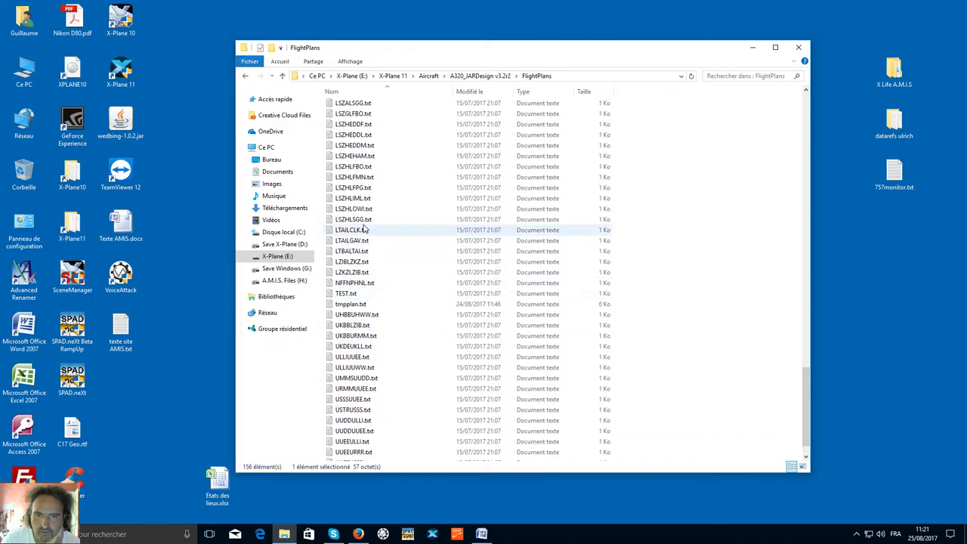
{"action": "scroll", "coordinate": [364, 230], "scroll_direction": "up", "scroll_amount": 12}
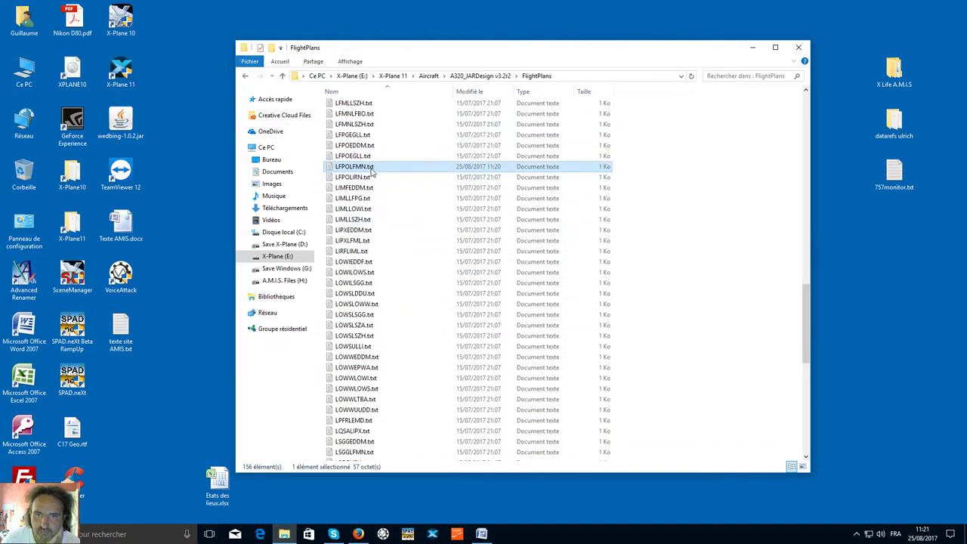
{"action": "double_click", "coordinate": [371, 180]}
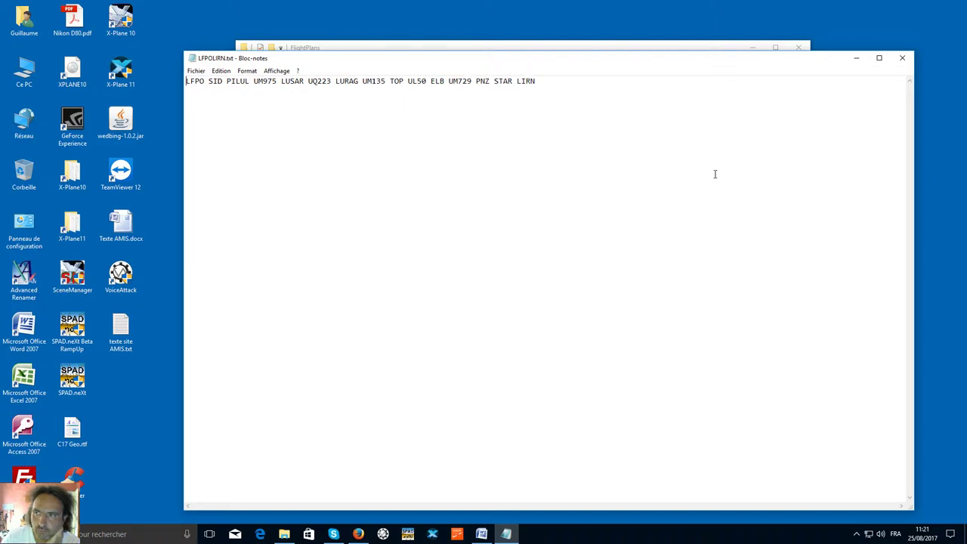
{"action": "left_click", "coordinate": [901, 57]}
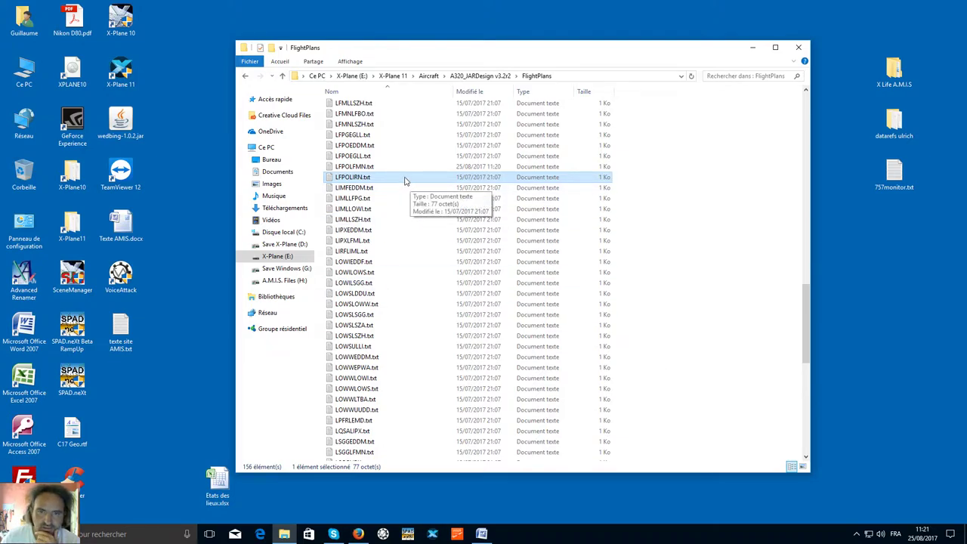
{"action": "left_click", "coordinate": [388, 168]}
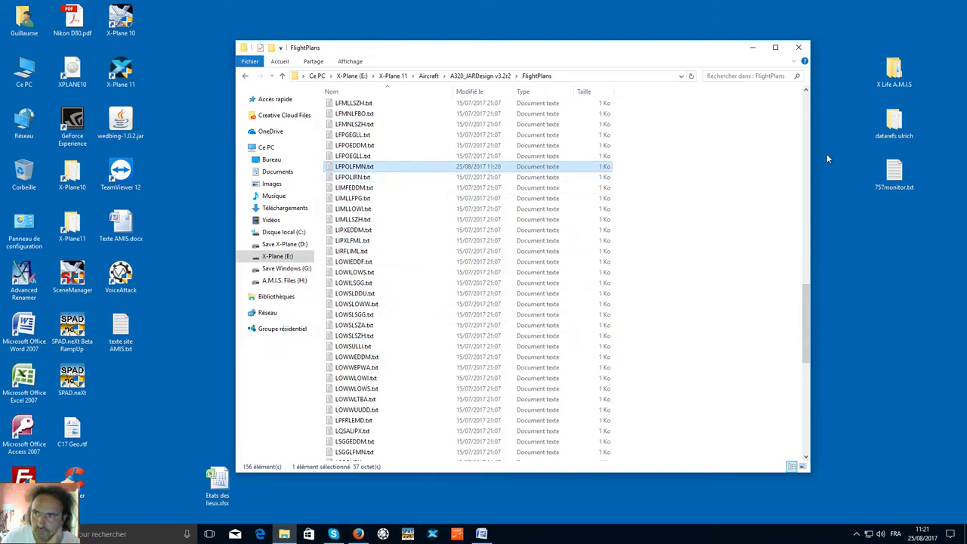
Step: Switch to vroute premium and set LFPG Paris Charles De Gaulle as the departure airport in the route database search
{"action": "left_click", "coordinate": [752, 47]}
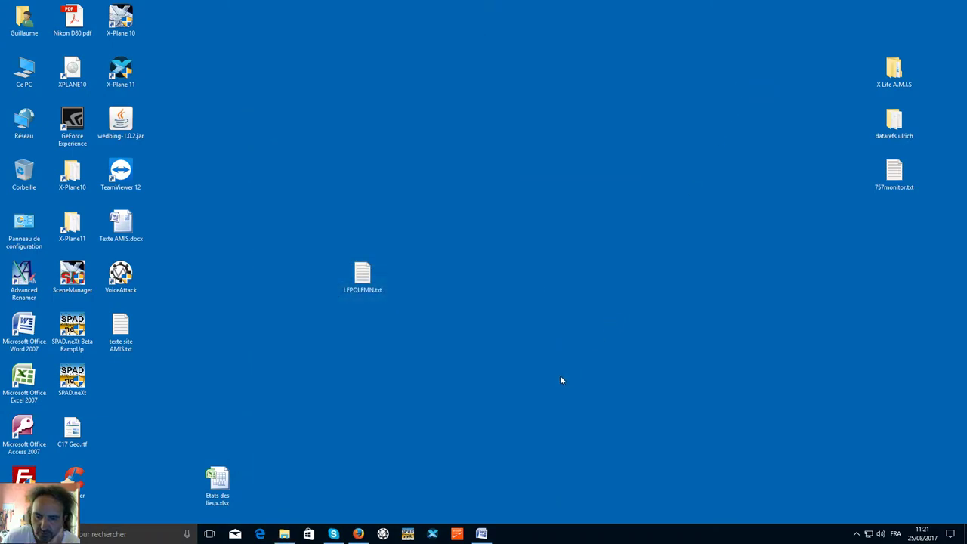
{"action": "left_click", "coordinate": [458, 533]}
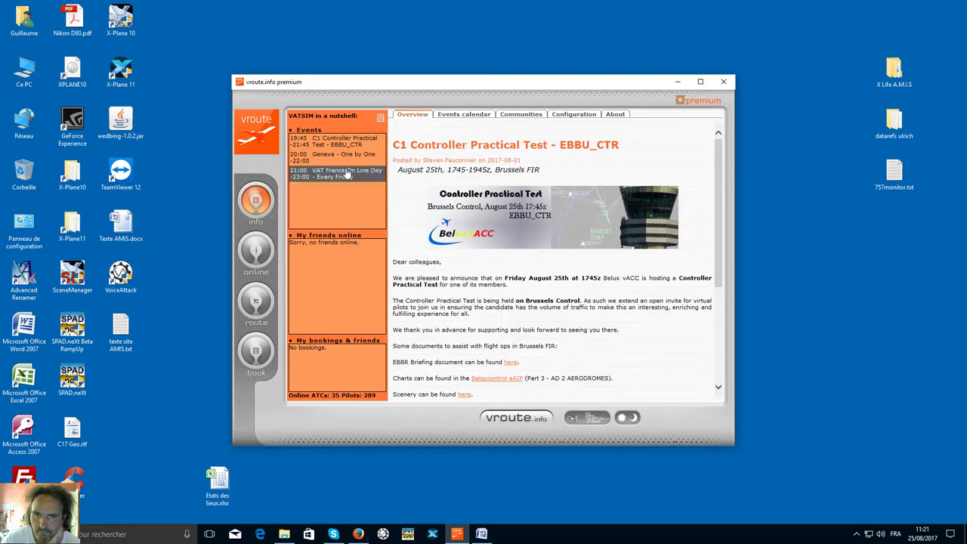
{"action": "left_click", "coordinate": [264, 309]}
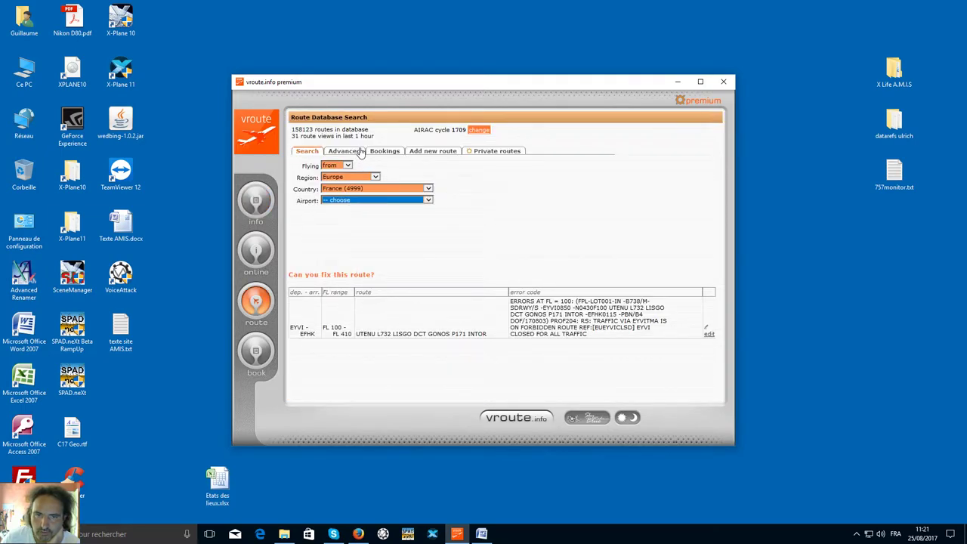
{"action": "left_click", "coordinate": [403, 201]}
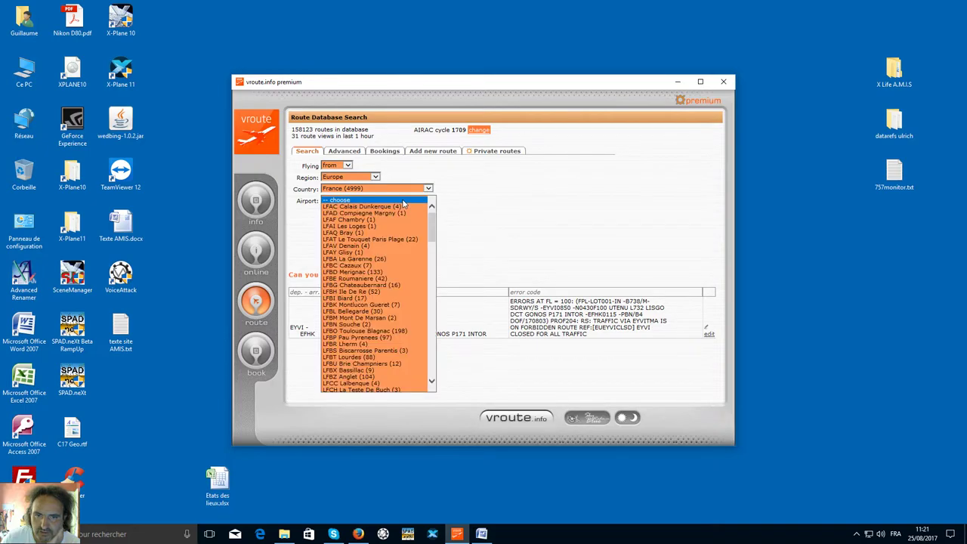
{"action": "scroll", "coordinate": [381, 302], "scroll_direction": "down", "scroll_amount": 9}
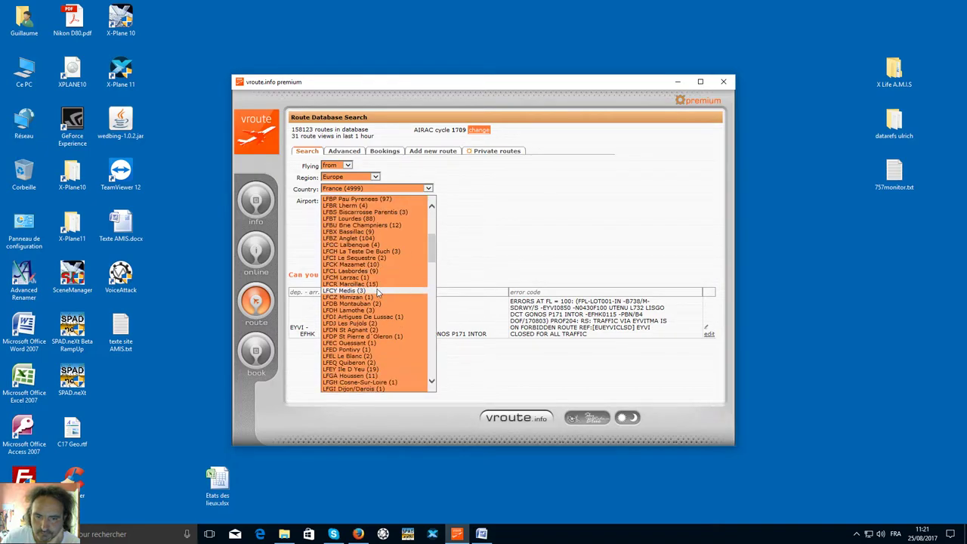
{"action": "scroll", "coordinate": [378, 295], "scroll_direction": "down", "scroll_amount": 3}
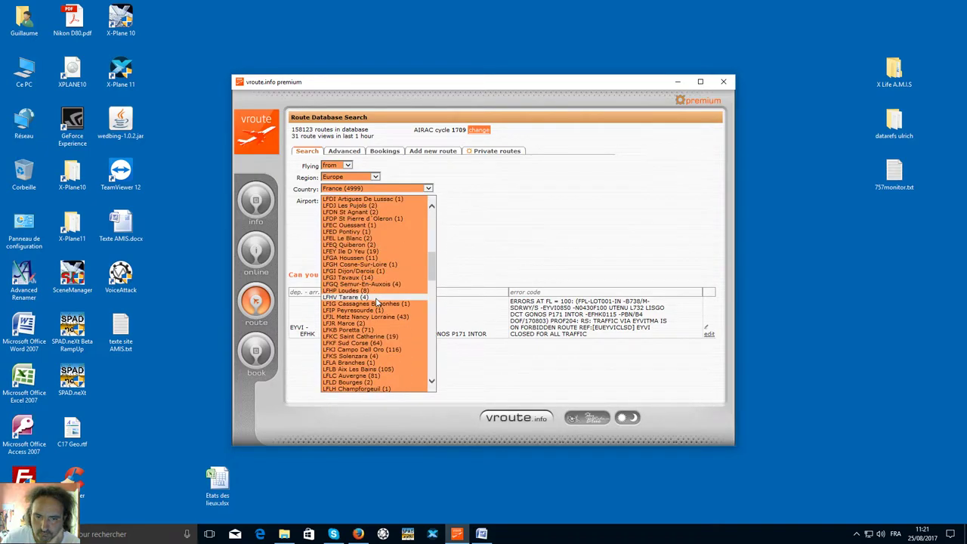
{"action": "scroll", "coordinate": [377, 303], "scroll_direction": "down", "scroll_amount": 7}
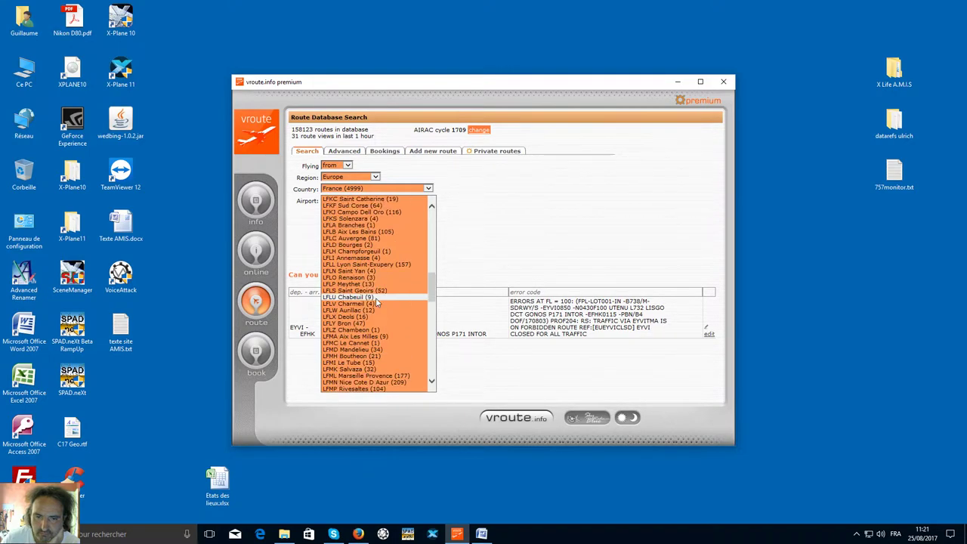
{"action": "scroll", "coordinate": [378, 302], "scroll_direction": "down", "scroll_amount": 4}
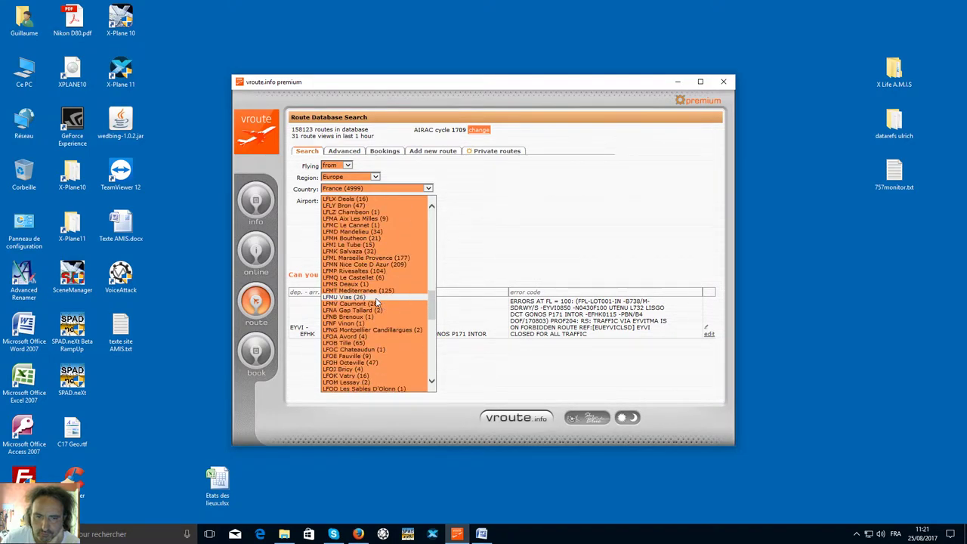
{"action": "scroll", "coordinate": [380, 303], "scroll_direction": "down", "scroll_amount": 4}
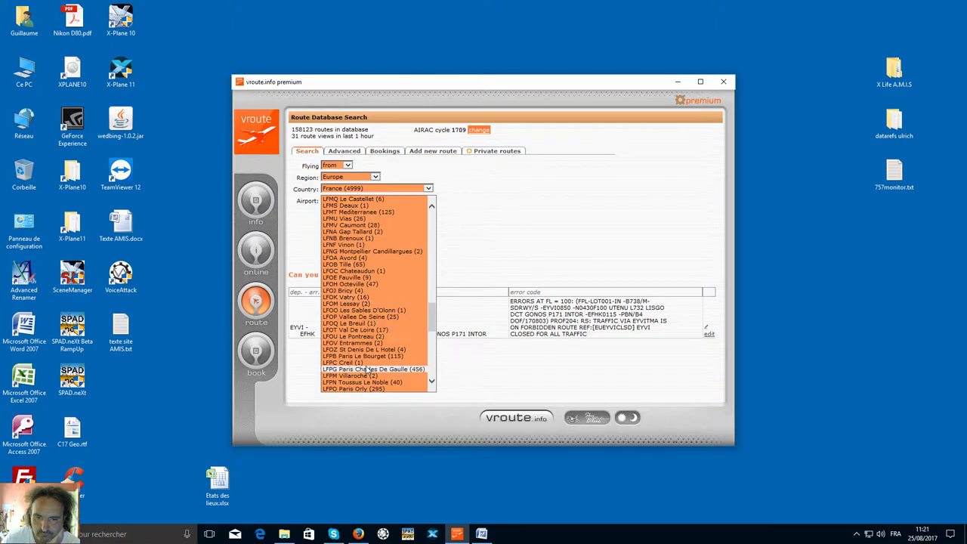
{"action": "left_click", "coordinate": [366, 366]}
Step: Set the arrival country to Italy and the arrival airport to LIRF Roma Fiumicino
{"action": "left_click", "coordinate": [487, 188]}
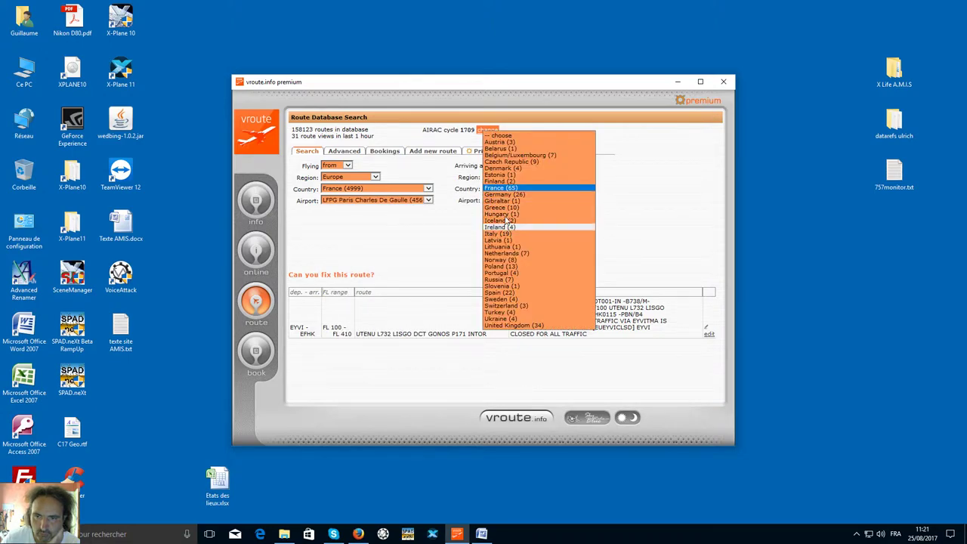
{"action": "left_click", "coordinate": [497, 234]}
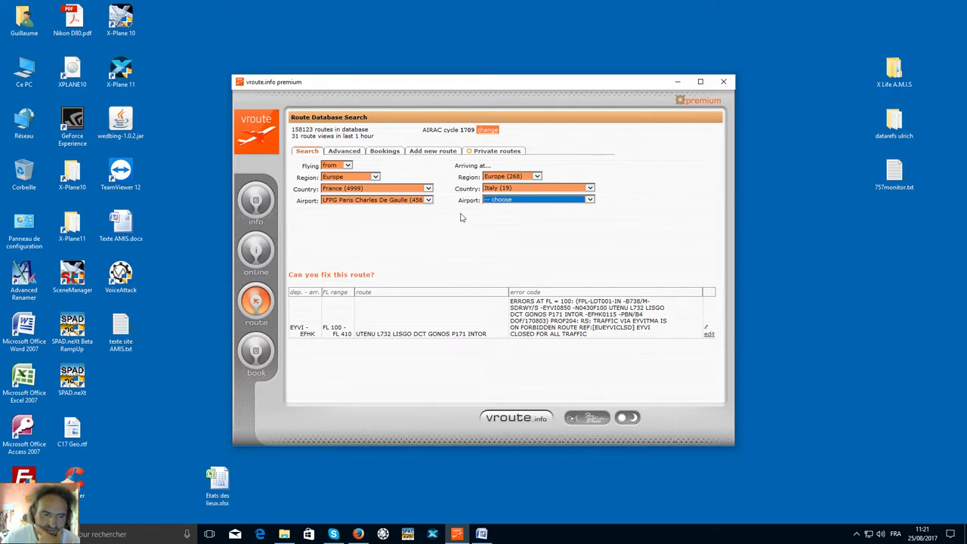
{"action": "left_click", "coordinate": [509, 200]}
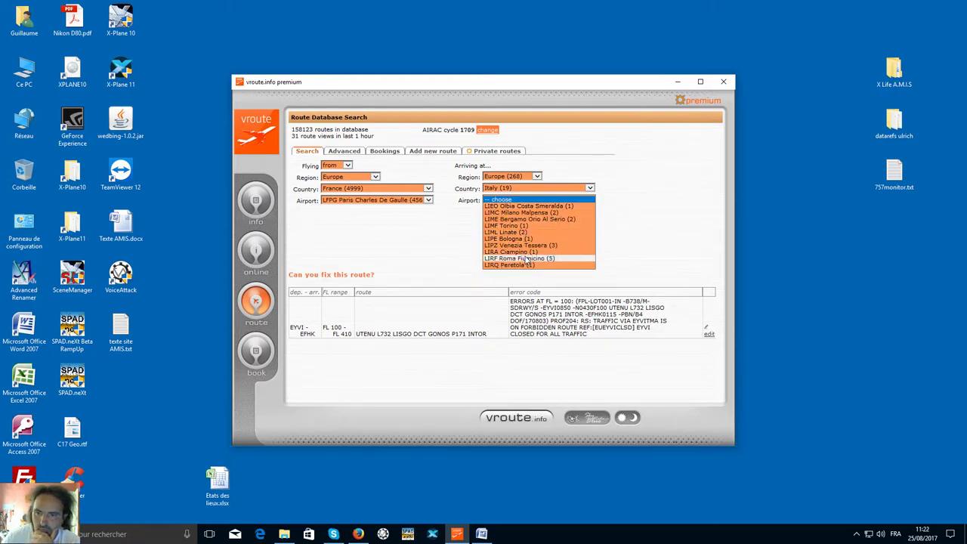
{"action": "left_click", "coordinate": [518, 259]}
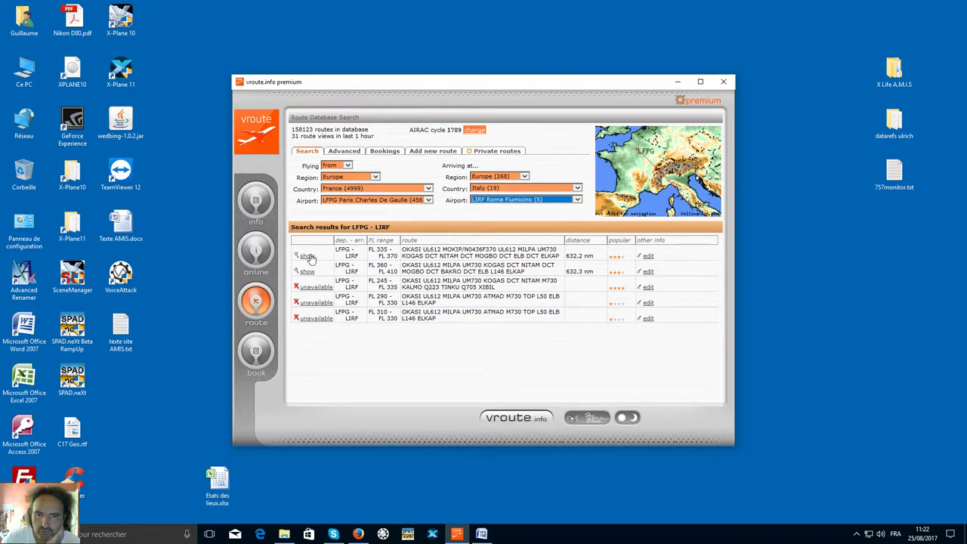
Step: Copy the route text of the first LFPG - LIRF search result, for FL 335 to FL 370
{"action": "left_click_drag", "start_coordinate": [559, 255], "coordinate": [402, 249]}
{"action": "right_click", "coordinate": [416, 248]}
{"action": "left_click", "coordinate": [438, 266]}
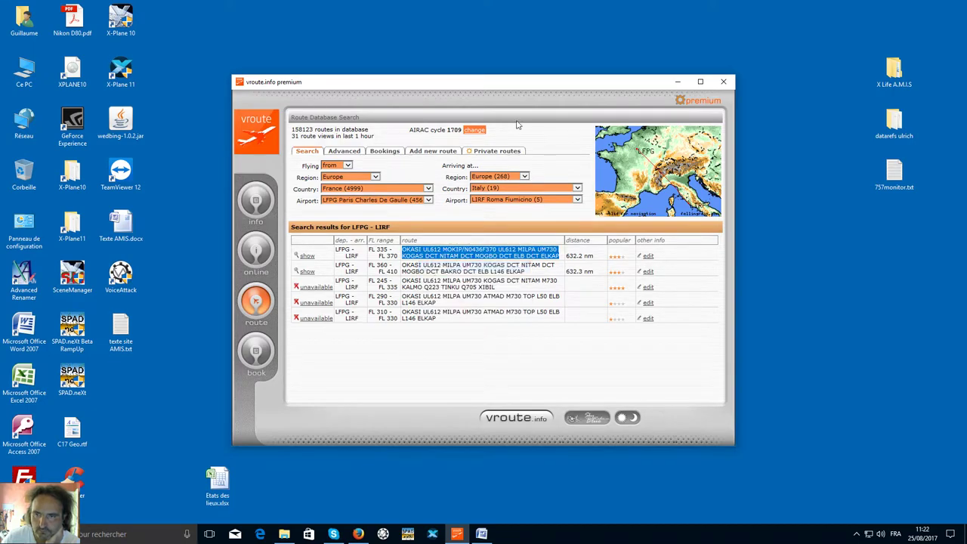
Step: Minimize vroute and create a new text document named LFPGLIRF on the desktop
{"action": "left_click", "coordinate": [677, 80]}
{"action": "right_click", "coordinate": [332, 241]}
{"action": "mouse_move", "coordinate": [377, 342]}
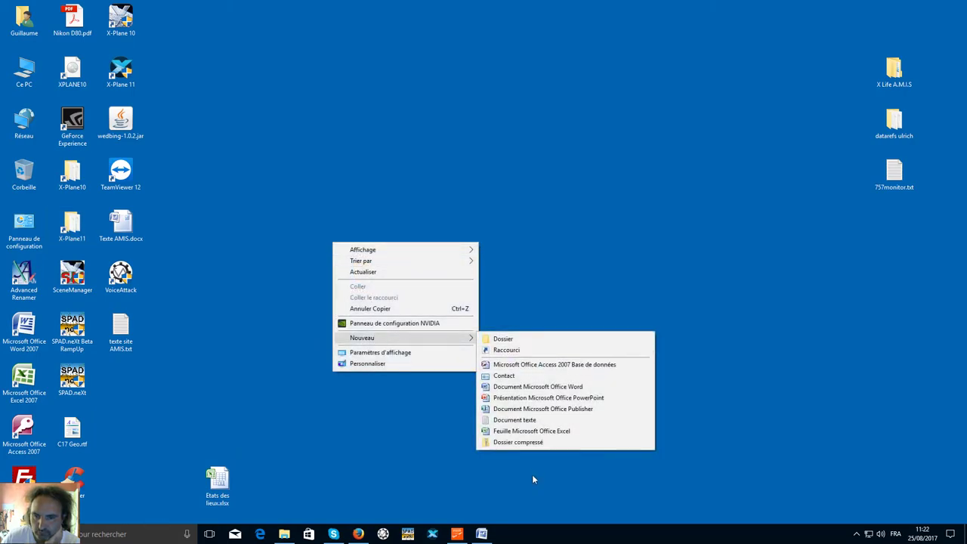
{"action": "left_click", "coordinate": [558, 420]}
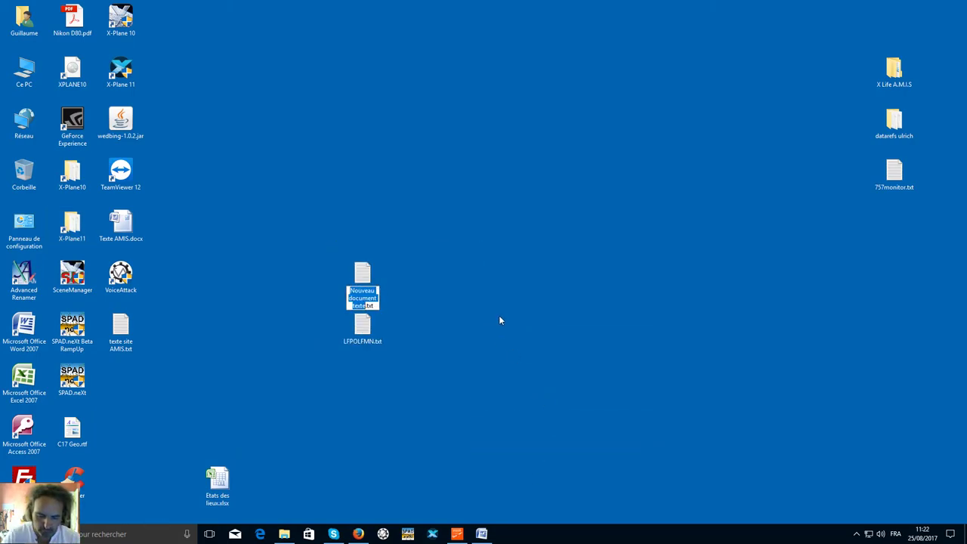
{"action": "type", "text": "LFPGLIRF"}
{"action": "key", "text": "Return"}
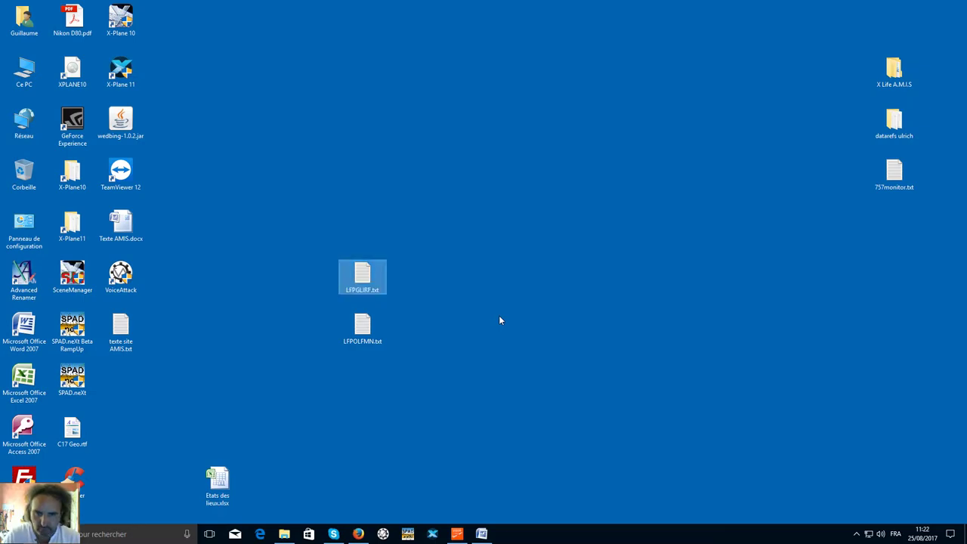
Step: Open LFPGLIRF.txt in Notepad and paste the copied route into it
{"action": "double_click", "coordinate": [355, 266]}
{"action": "right_click", "coordinate": [350, 198]}
{"action": "left_click", "coordinate": [386, 242]}
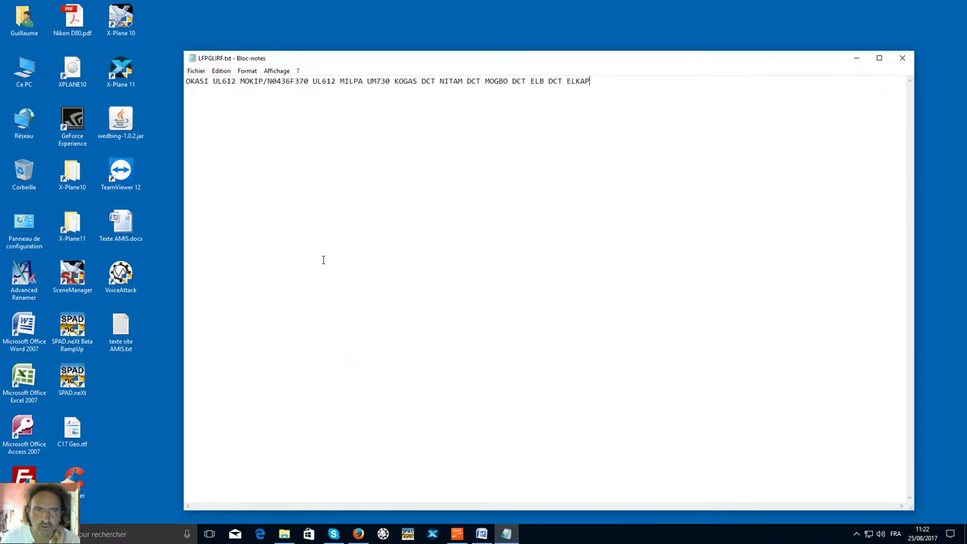
Step: Add "LFPG SID" before OKASI at the start of the route and "STAR LIRF" after ELKAP at its end
{"action": "left_click", "coordinate": [186, 81]}
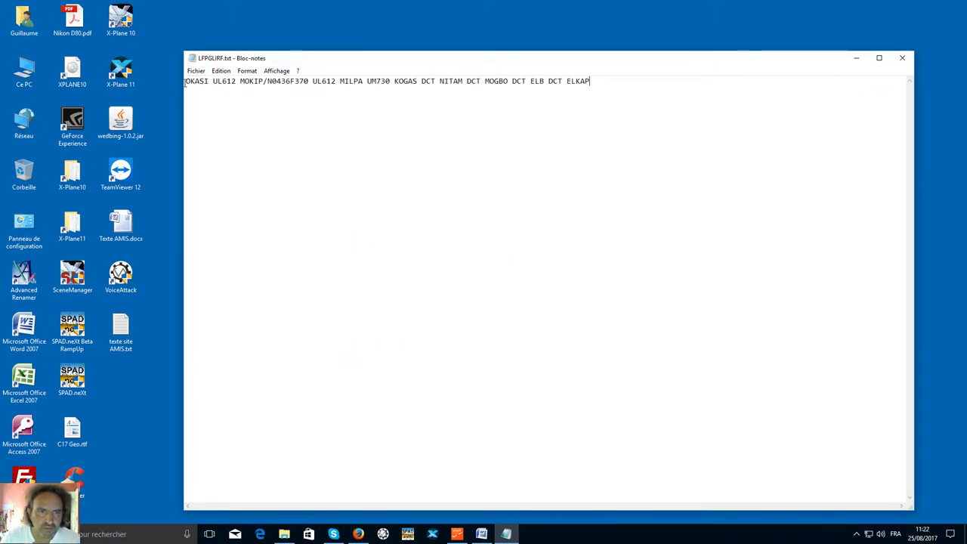
{"action": "type", "text": "LFPG SI"}
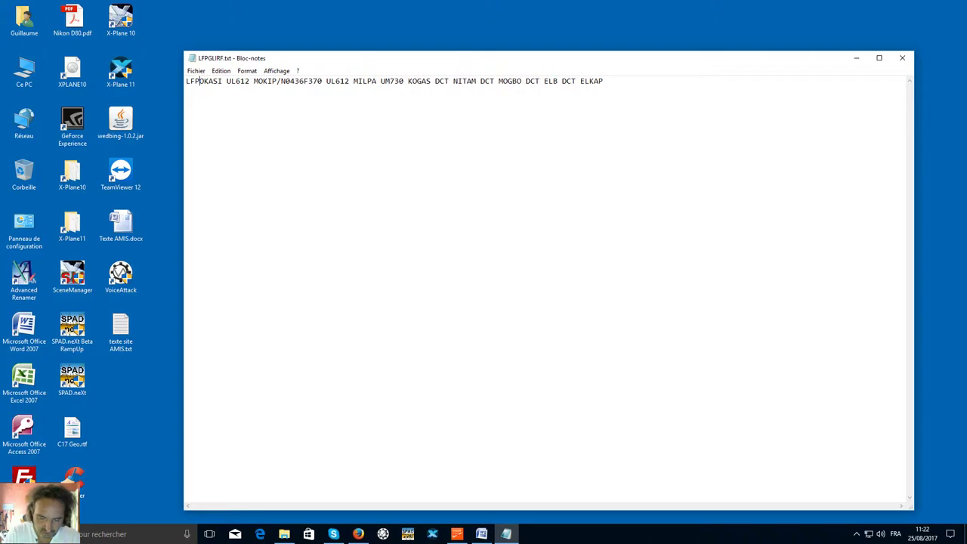
{"action": "type", "text": "D"}
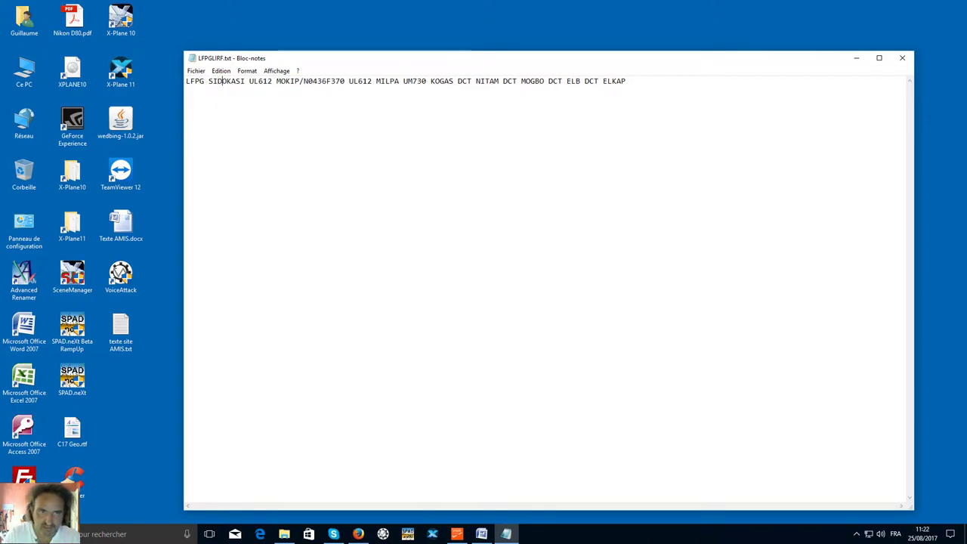
{"action": "left_click", "coordinate": [632, 83]}
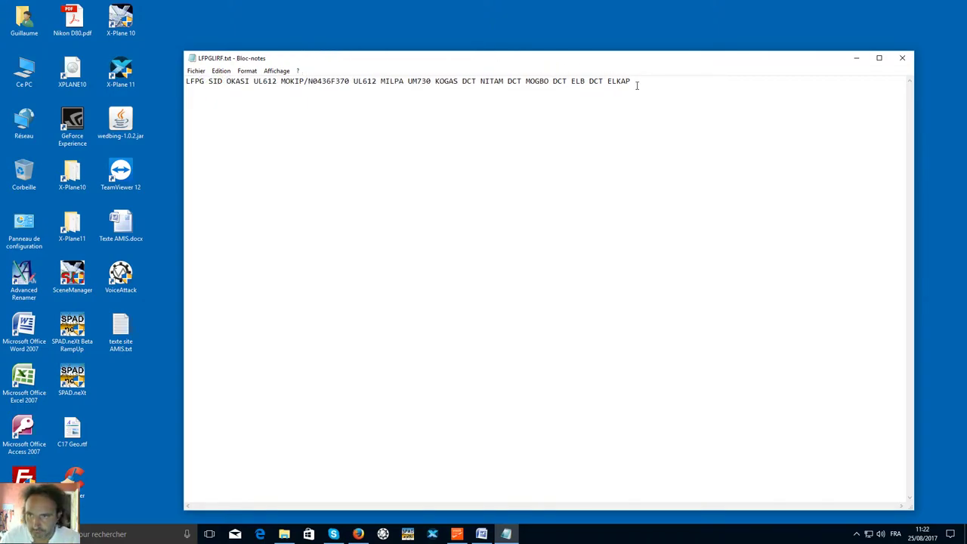
{"action": "type", "text": "STAR"}
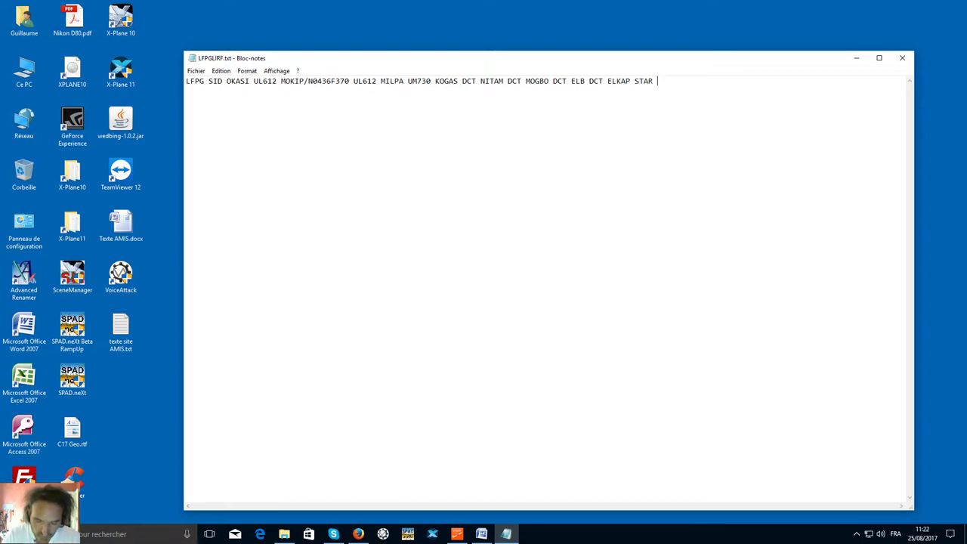
{"action": "type", "text": " LIRF"}
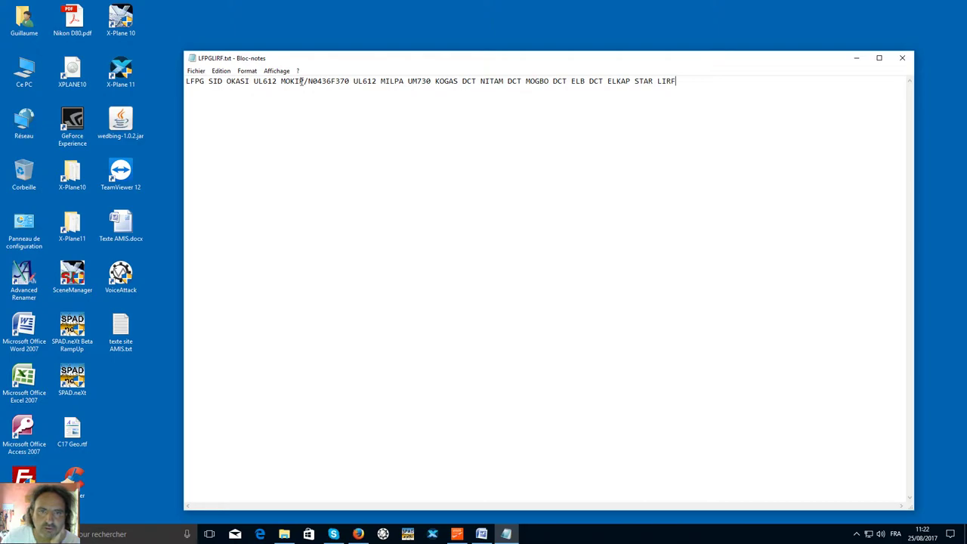
Step: Delete the speed and level suffix "/N0436F370" after MOKIP in the route
{"action": "left_click_drag", "start_coordinate": [305, 82], "coordinate": [351, 80]}
{"action": "key", "text": "BackSpace"}
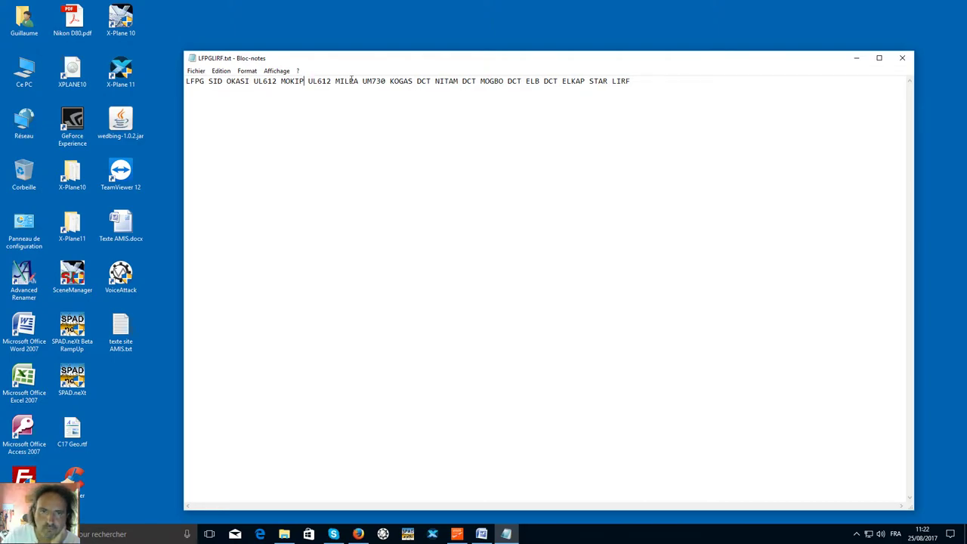
{"action": "double_click", "coordinate": [299, 83]}
{"action": "left_click", "coordinate": [297, 105]}
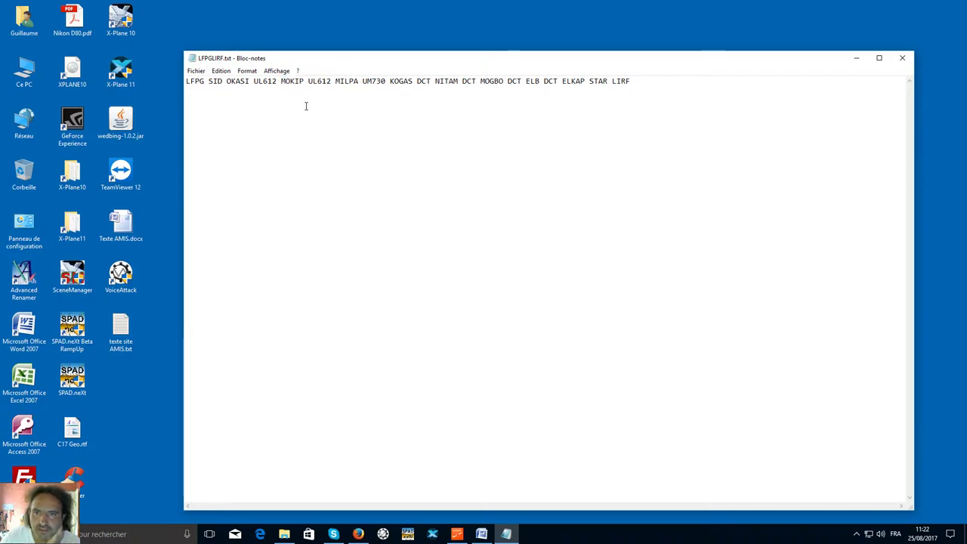
Step: Delete every DCT entry between KOGAS and ELKAP from the route, then close LFPGLIRF.txt with its changes saved
{"action": "double_click", "coordinate": [424, 83]}
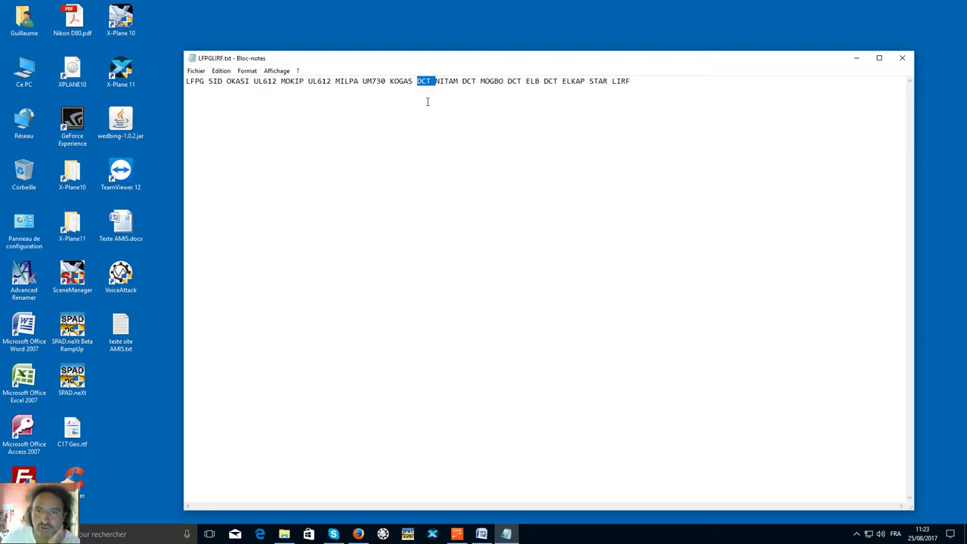
{"action": "key", "text": "Delete"}
{"action": "double_click", "coordinate": [451, 82]}
{"action": "key", "text": "Delete"}
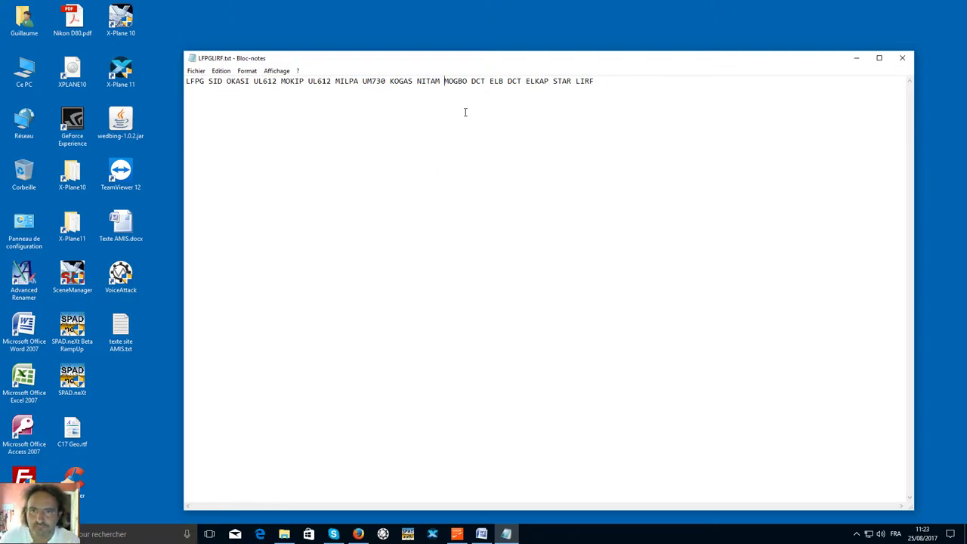
{"action": "double_click", "coordinate": [472, 81]}
{"action": "double_click", "coordinate": [480, 82]}
{"action": "key", "text": "Delete"}
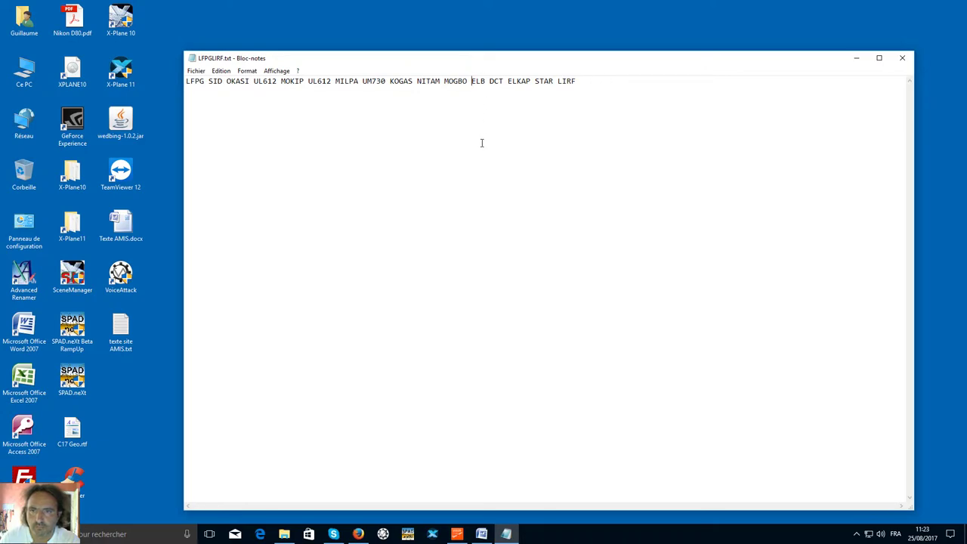
{"action": "double_click", "coordinate": [501, 82]}
{"action": "key", "text": "Delete"}
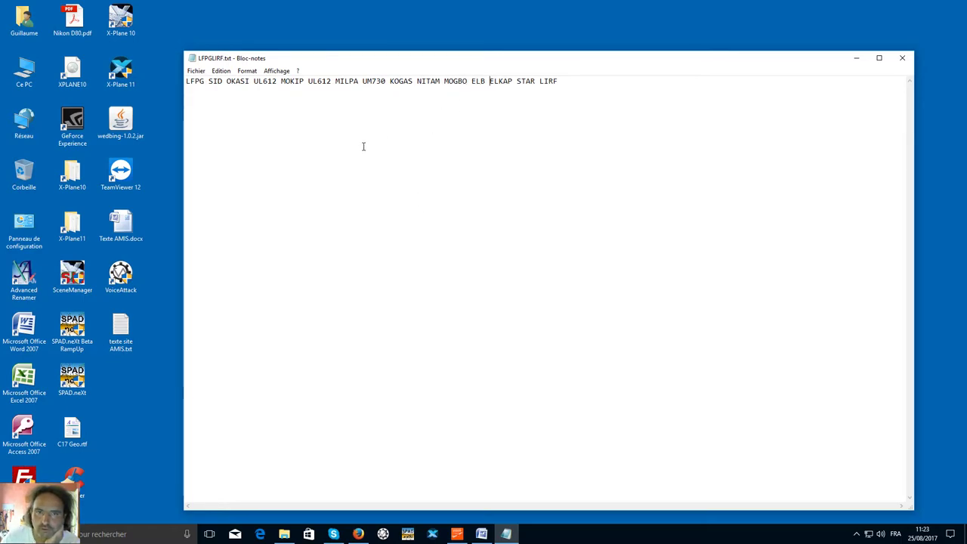
{"action": "left_click", "coordinate": [899, 59]}
{"action": "left_click", "coordinate": [425, 275]}
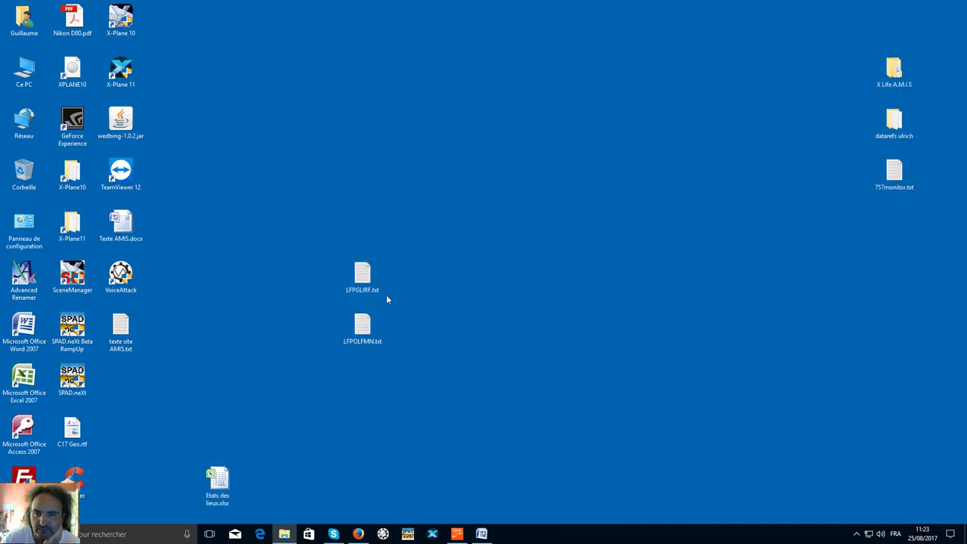
Step: Copy LFPGLIRF.txt from the desktop into the FlightPlans folder of A320_JARDesign v3.2r2, inside the X-Plane 11 Aircraft folder
{"action": "right_click", "coordinate": [369, 278]}
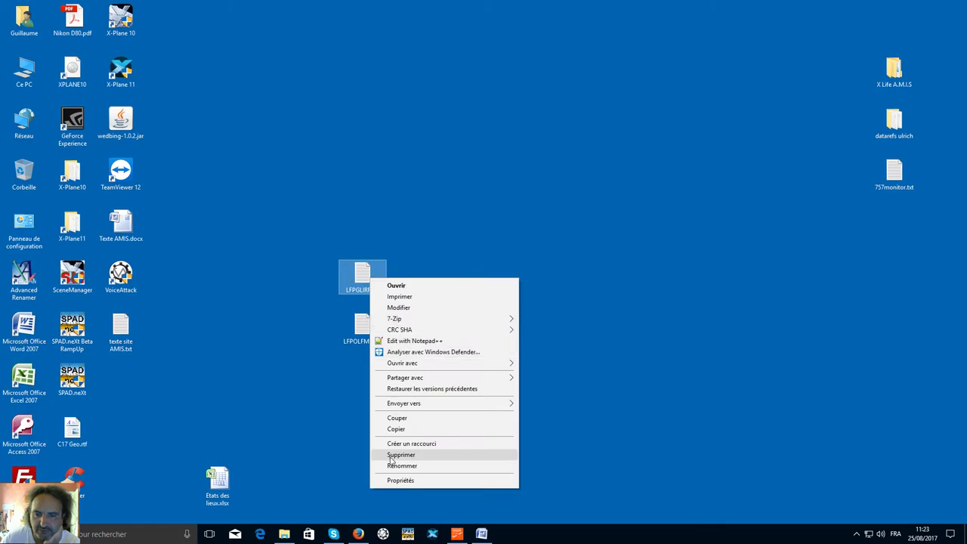
{"action": "left_click", "coordinate": [401, 429]}
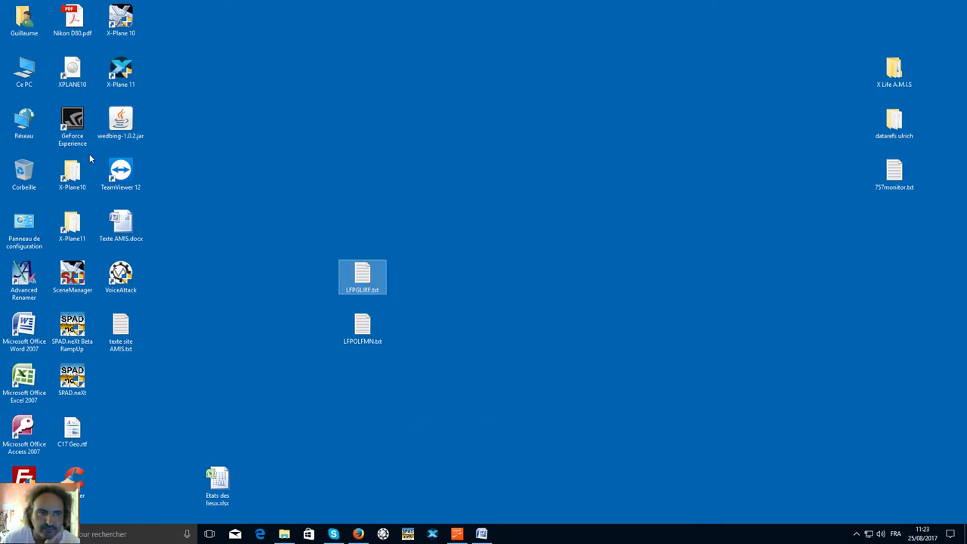
{"action": "double_click", "coordinate": [72, 223]}
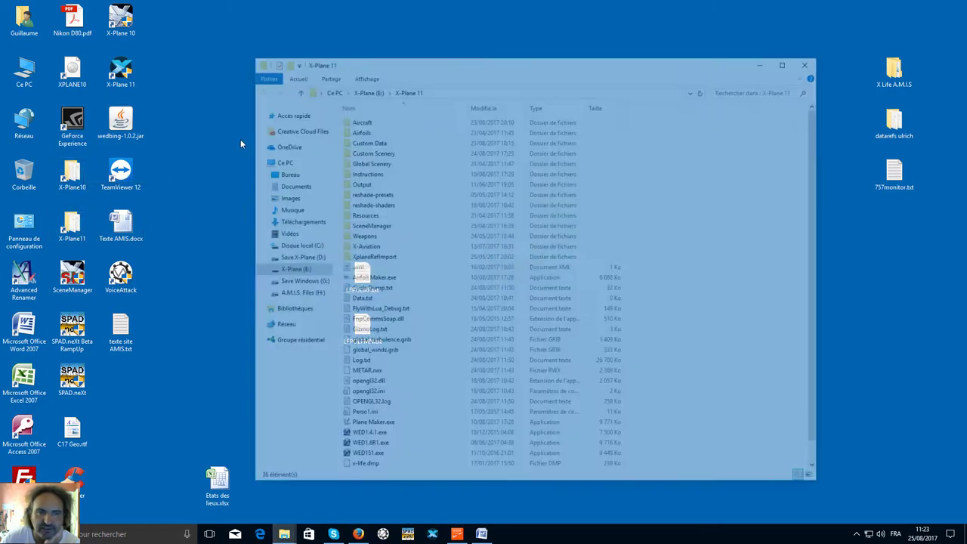
{"action": "double_click", "coordinate": [365, 120]}
{"action": "double_click", "coordinate": [368, 124]}
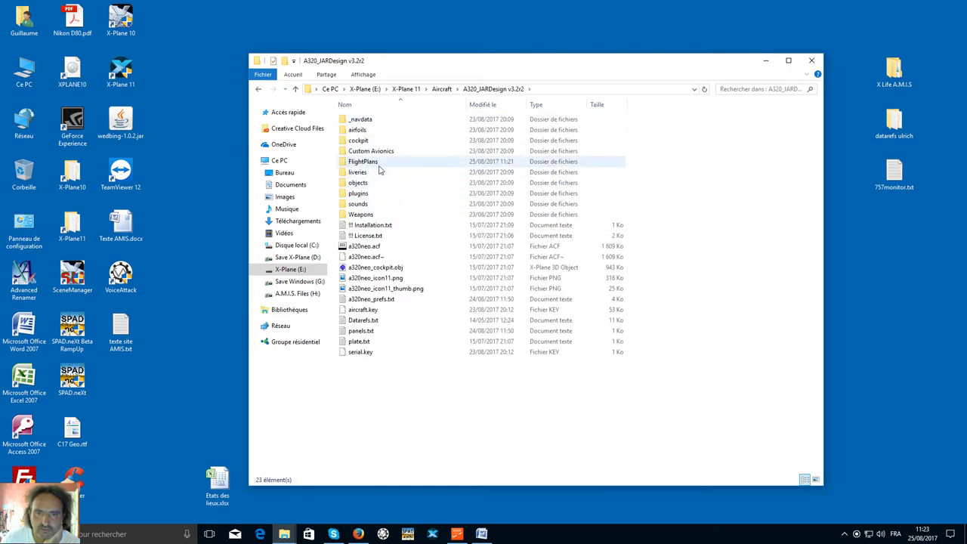
{"action": "double_click", "coordinate": [379, 165]}
{"action": "right_click", "coordinate": [650, 281]}
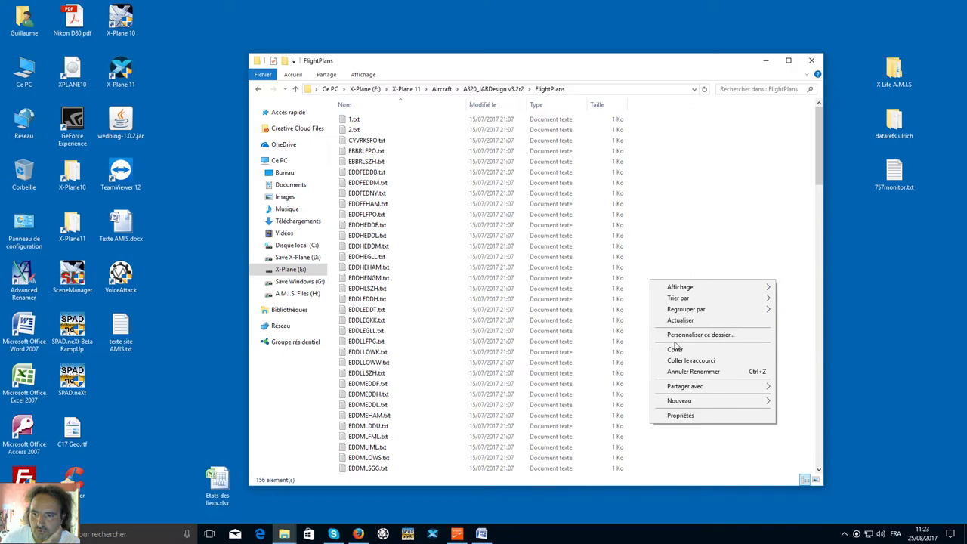
{"action": "left_click", "coordinate": [675, 348]}
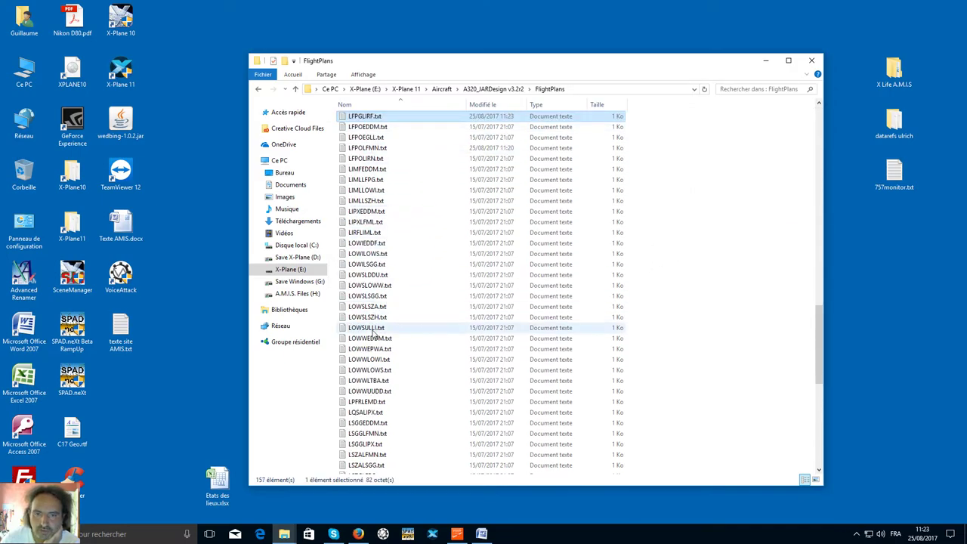
Step: Launch the X-Plane flight simulator
{"action": "left_click", "coordinate": [438, 534]}
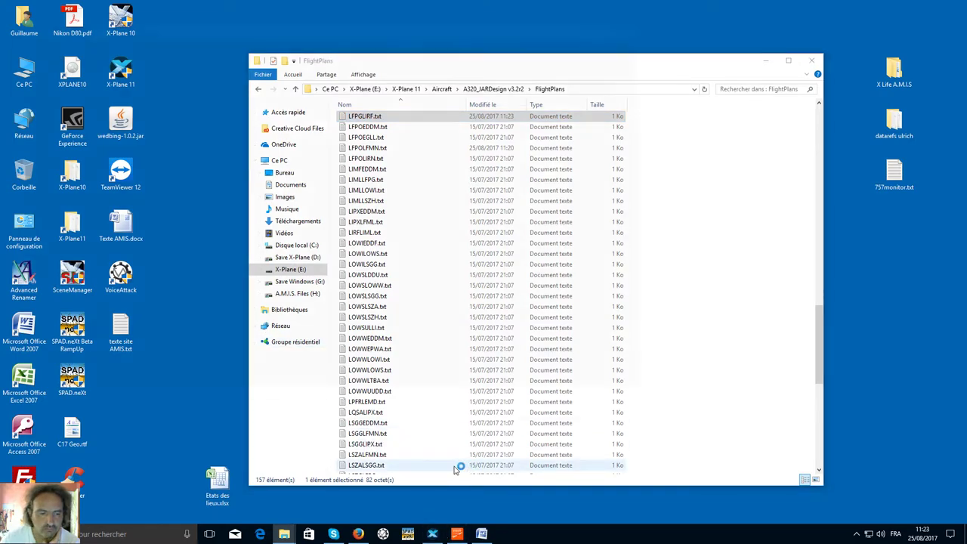